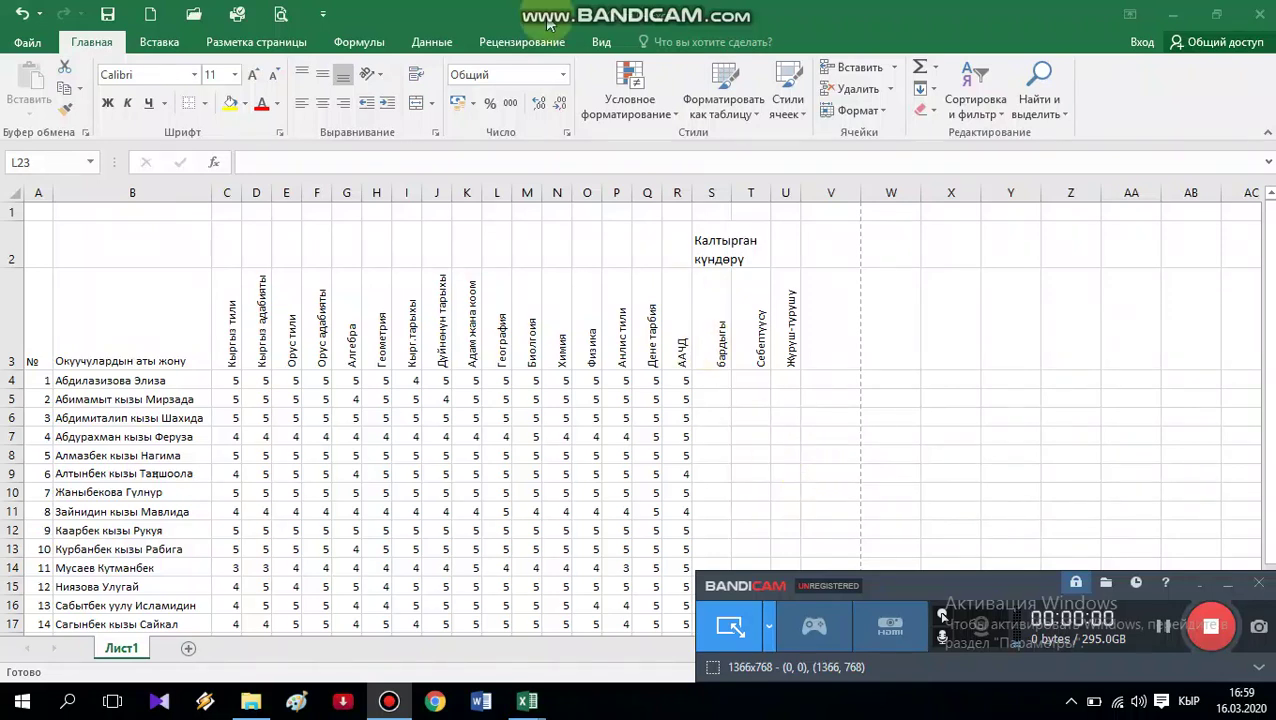
Center the № and Окуучулардын аты жону headers in A3:B3 horizontally and vertically via Format Cells
{"action": "left_click", "coordinate": [527, 701]}
{"action": "scroll", "coordinate": [352, 421], "scroll_direction": "down", "scroll_amount": 1}
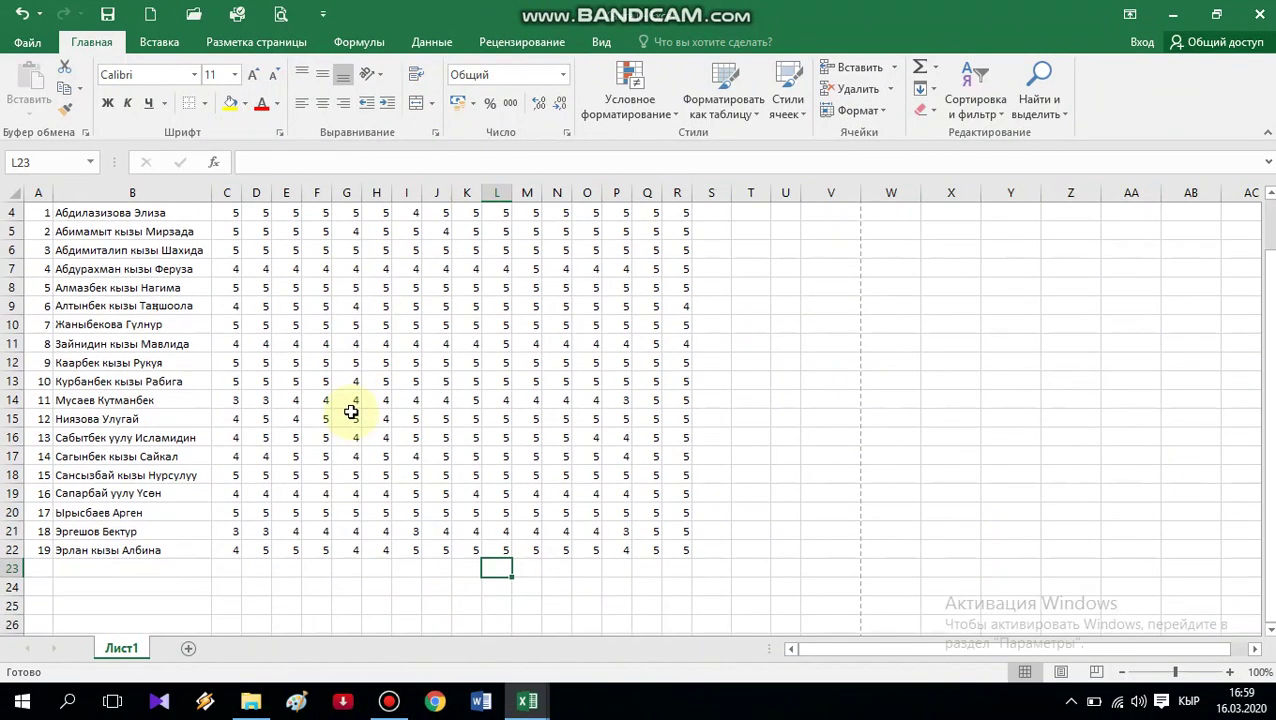
{"action": "scroll", "coordinate": [350, 412], "scroll_direction": "up", "scroll_amount": 1}
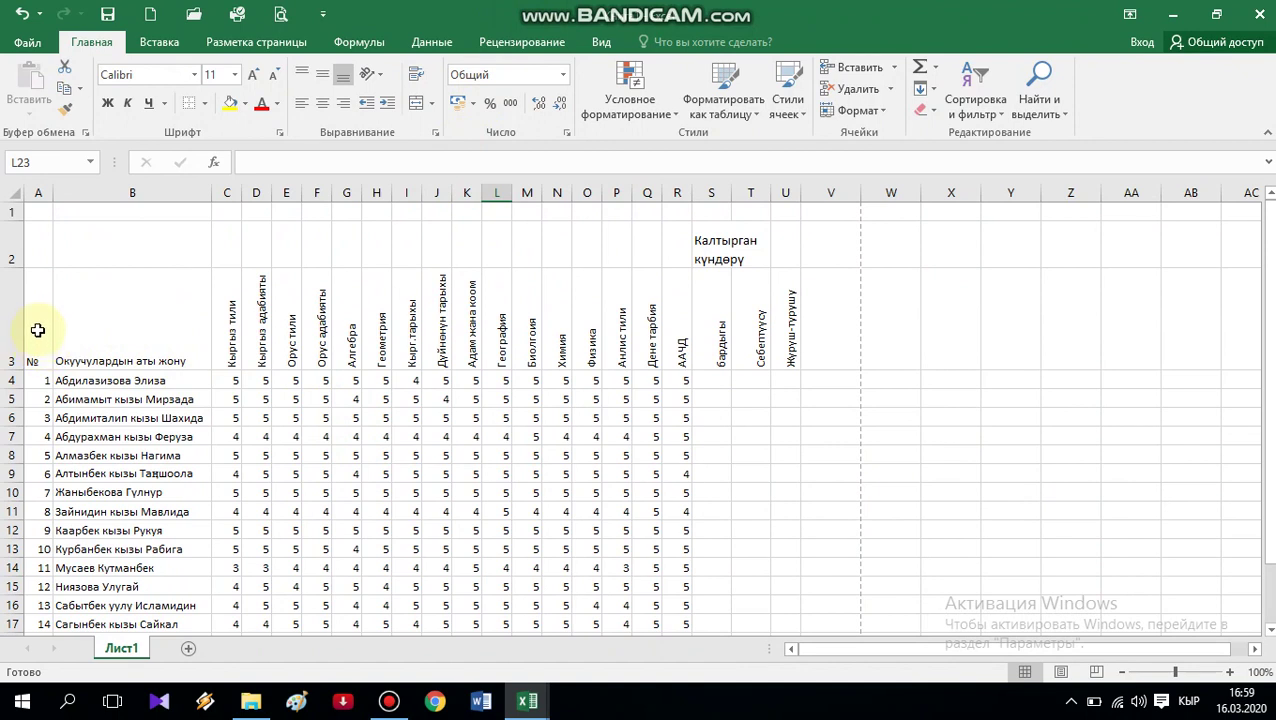
{"action": "left_click_drag", "start_coordinate": [36, 331], "coordinate": [79, 331]}
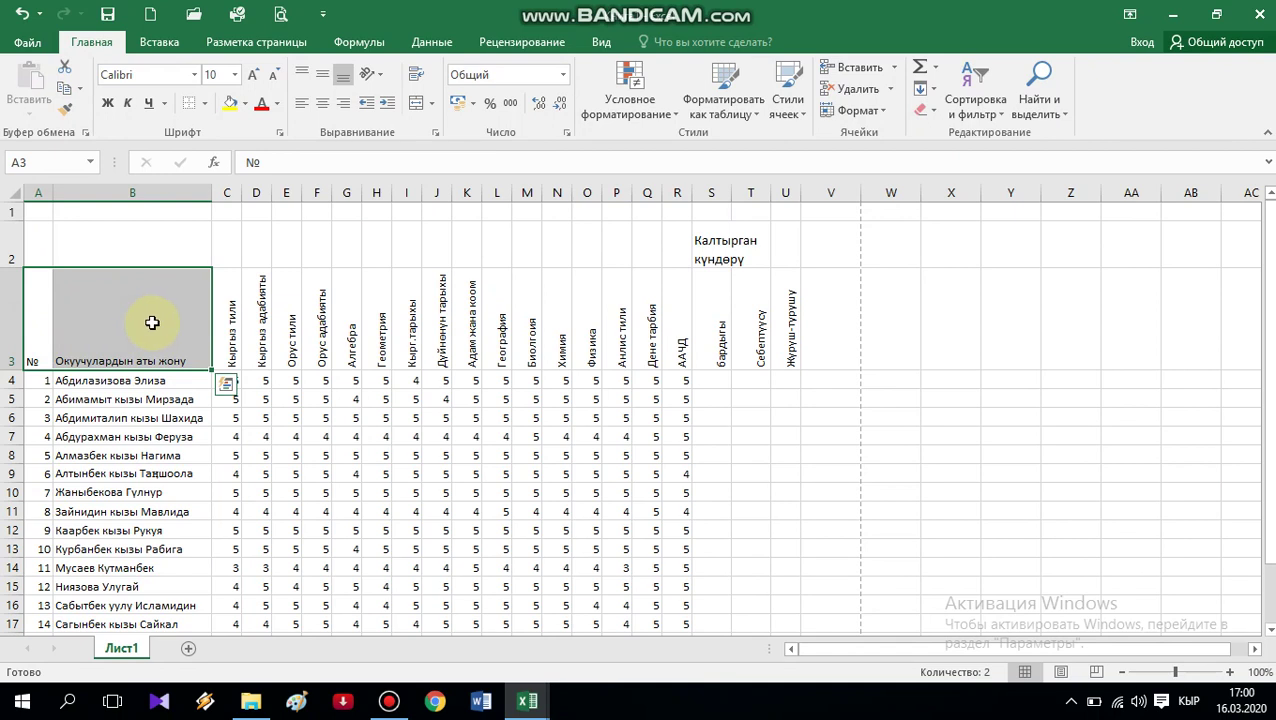
{"action": "right_click", "coordinate": [100, 319]}
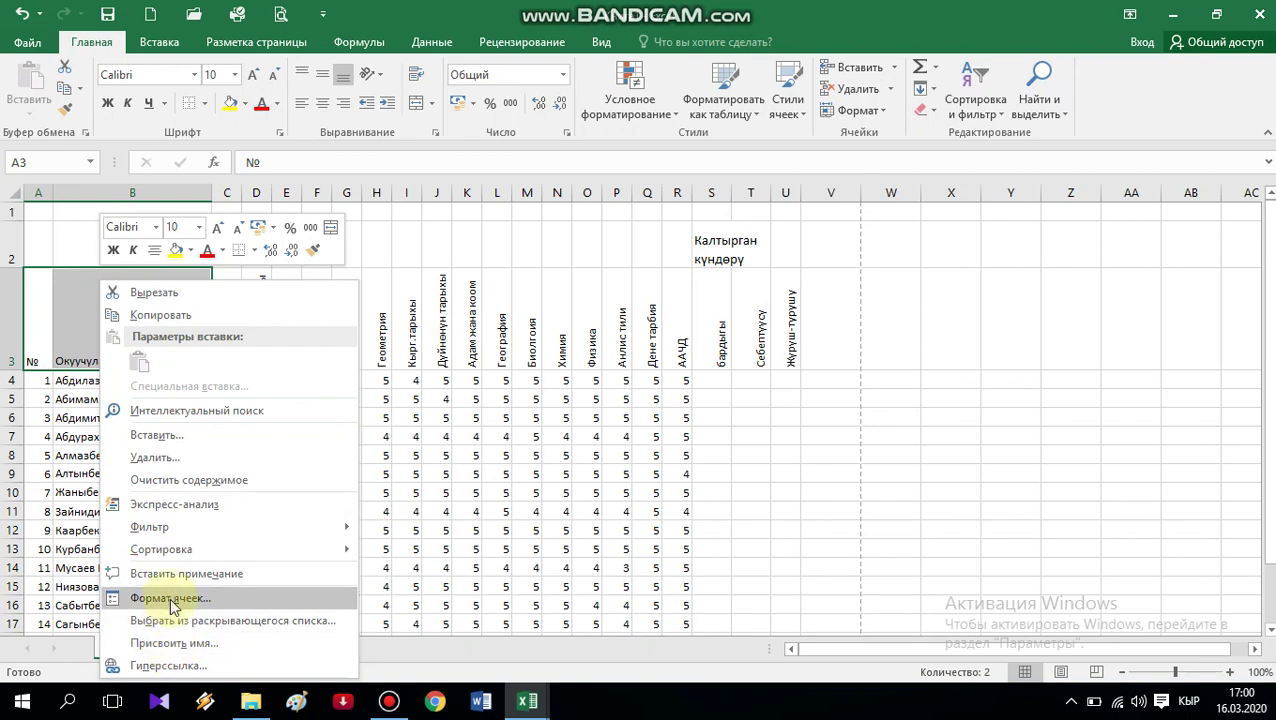
{"action": "left_click", "coordinate": [170, 598]}
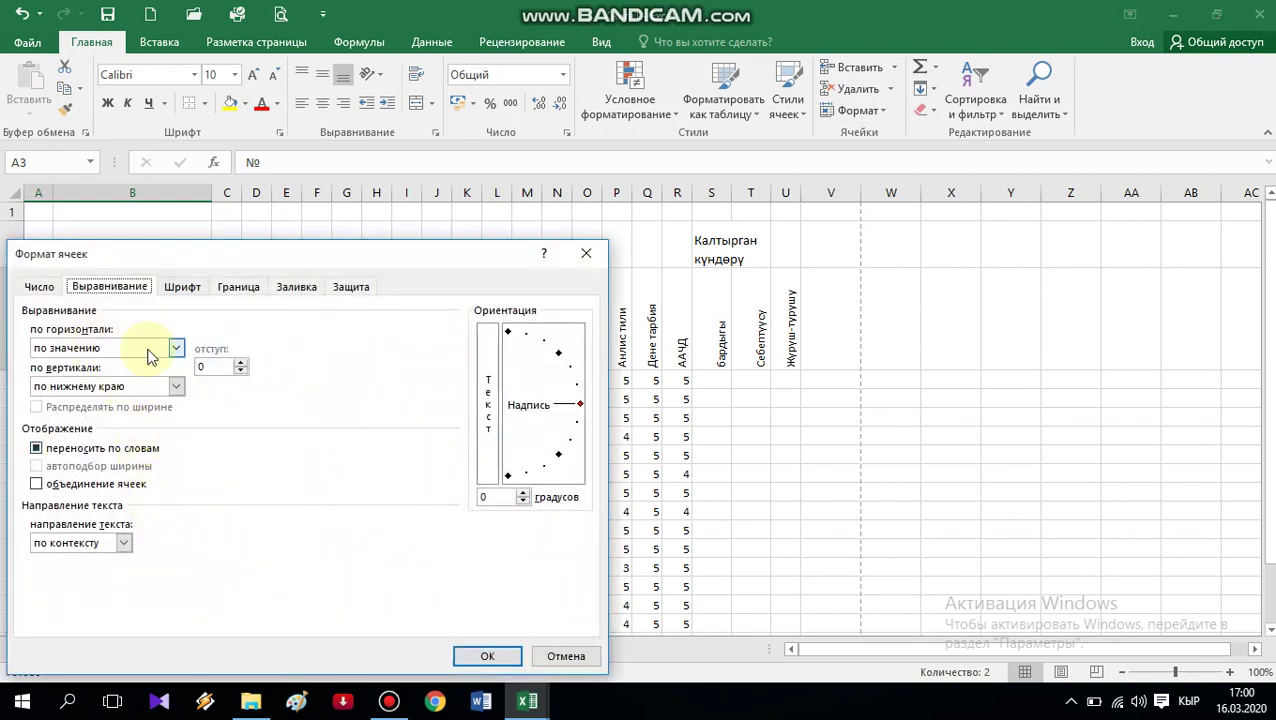
{"action": "left_click", "coordinate": [177, 350]}
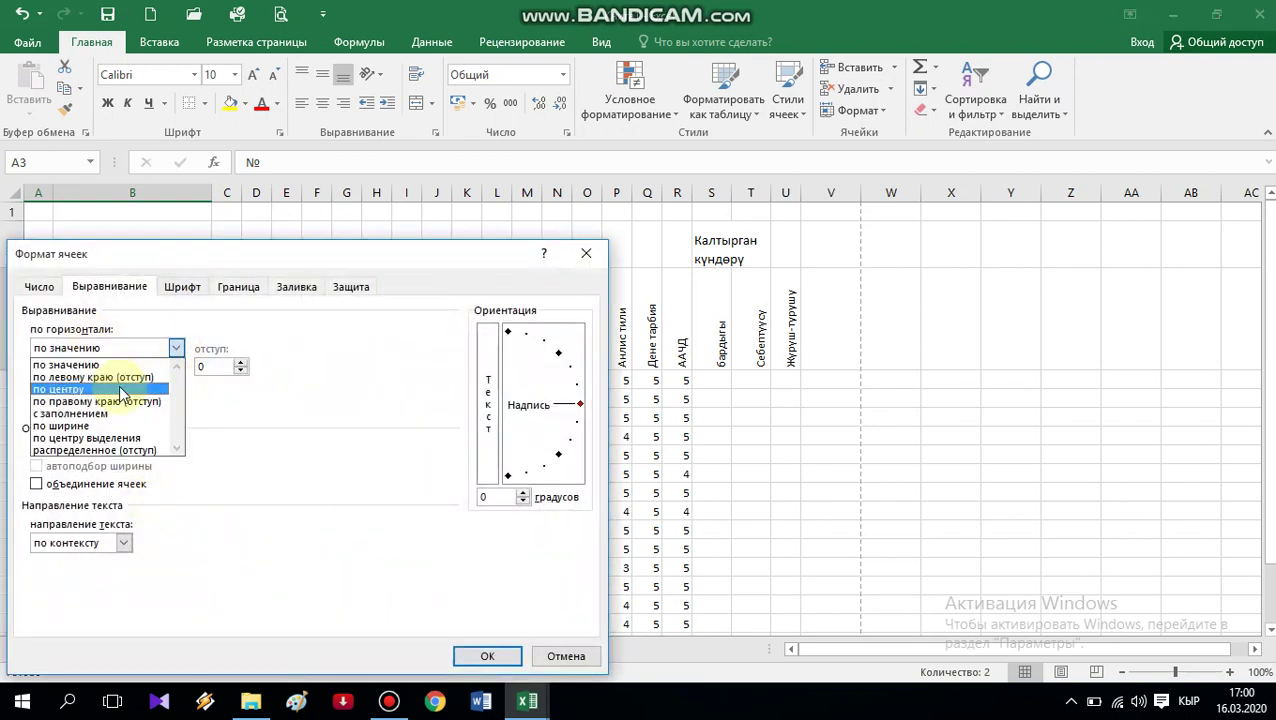
{"action": "left_click", "coordinate": [140, 386]}
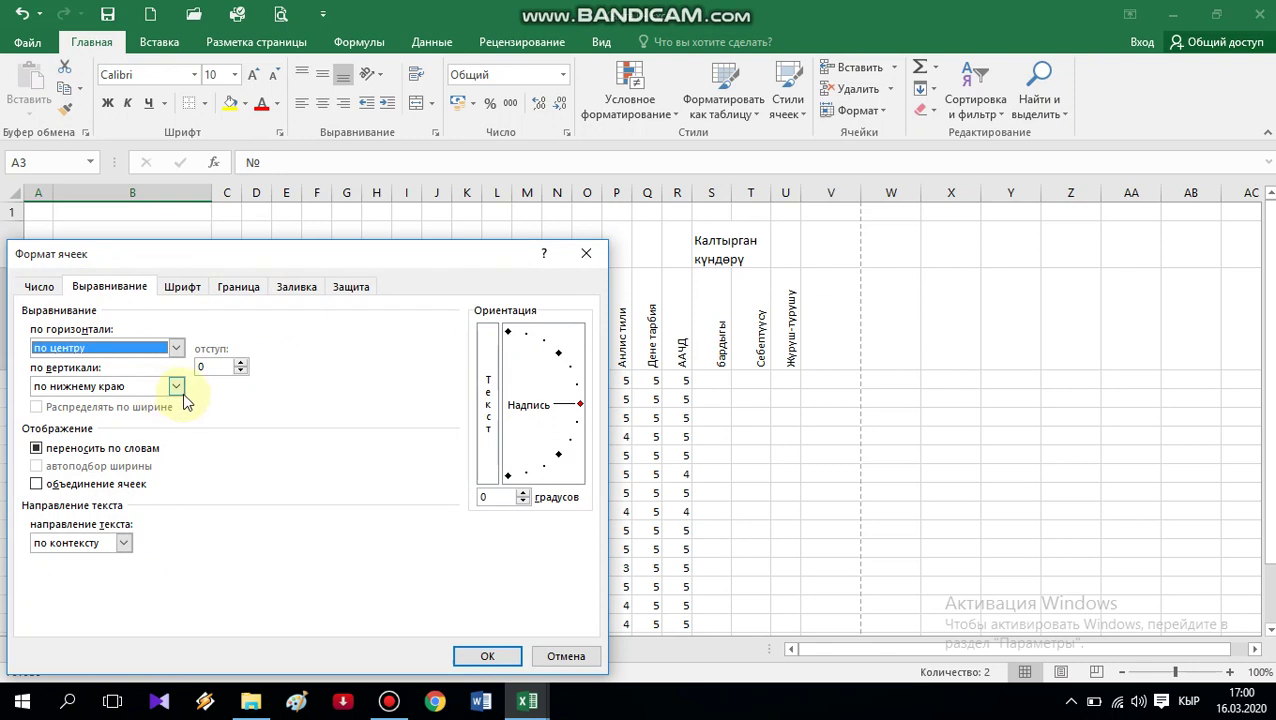
{"action": "left_click", "coordinate": [178, 388]}
{"action": "left_click", "coordinate": [140, 418]}
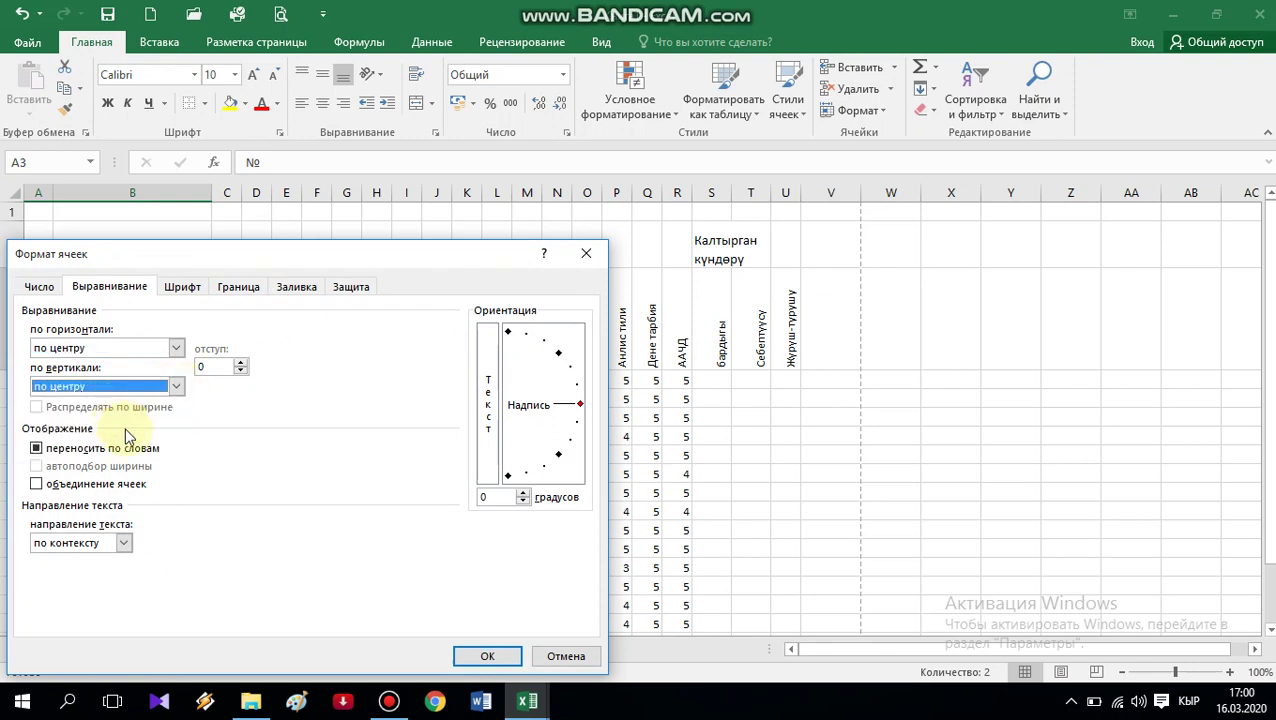
{"action": "left_click", "coordinate": [470, 655]}
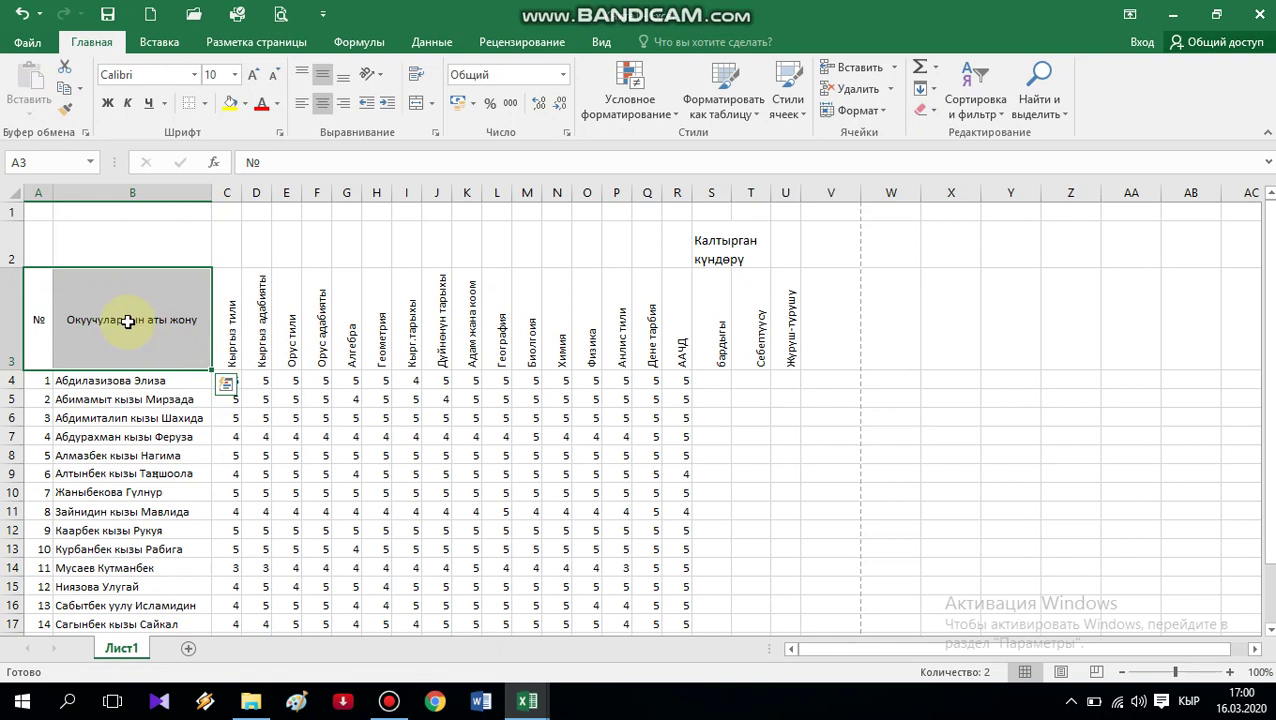
Apply All Borders to the grade table range A2:U22
{"action": "mouse_move", "coordinate": [40, 245]}
{"action": "left_mouse_down"}
{"action": "mouse_move", "coordinate": [527, 245]}
{"action": "mouse_move", "coordinate": [766, 279]}
{"action": "mouse_move", "coordinate": [780, 297]}
{"action": "mouse_move", "coordinate": [763, 558]}
{"action": "mouse_move", "coordinate": [800, 626]}
{"action": "mouse_move", "coordinate": [799, 653]}
{"action": "mouse_move", "coordinate": [800, 553]}
{"action": "mouse_move", "coordinate": [786, 552]}
{"action": "left_mouse_up"}
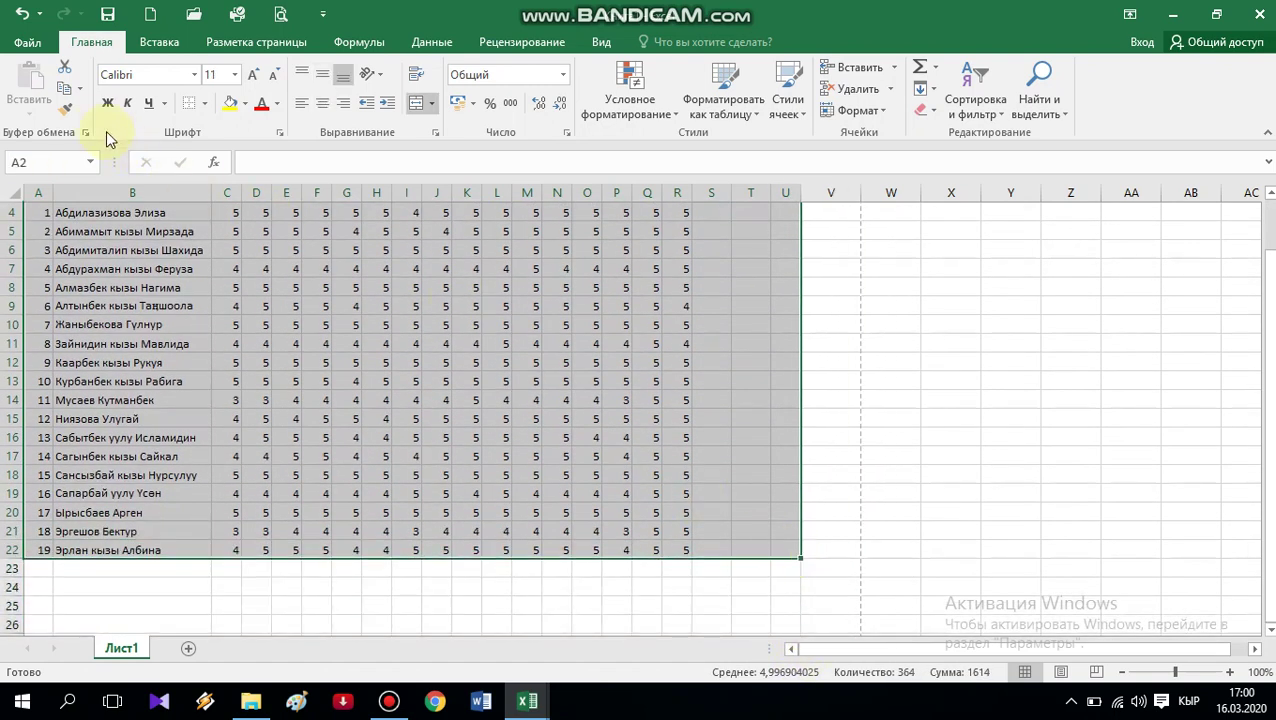
{"action": "left_click", "coordinate": [204, 104]}
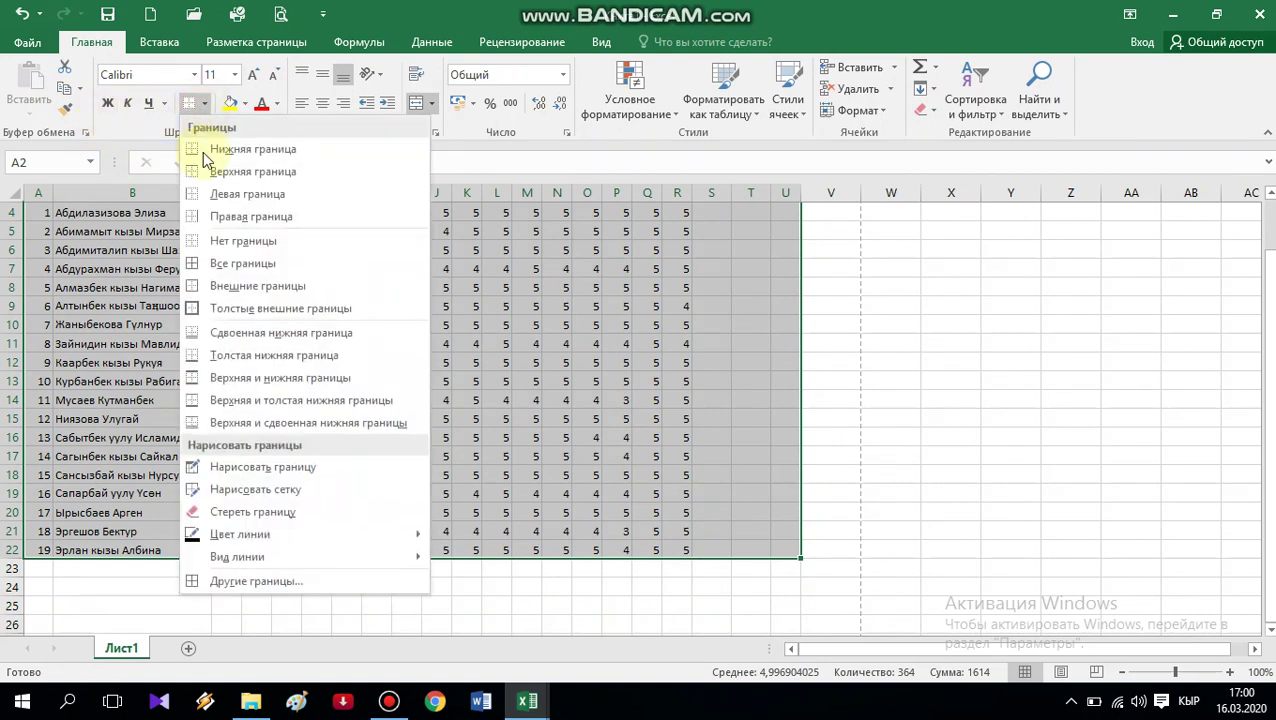
{"action": "left_click", "coordinate": [222, 263]}
{"action": "scroll", "coordinate": [218, 265], "scroll_direction": "up", "scroll_amount": 1}
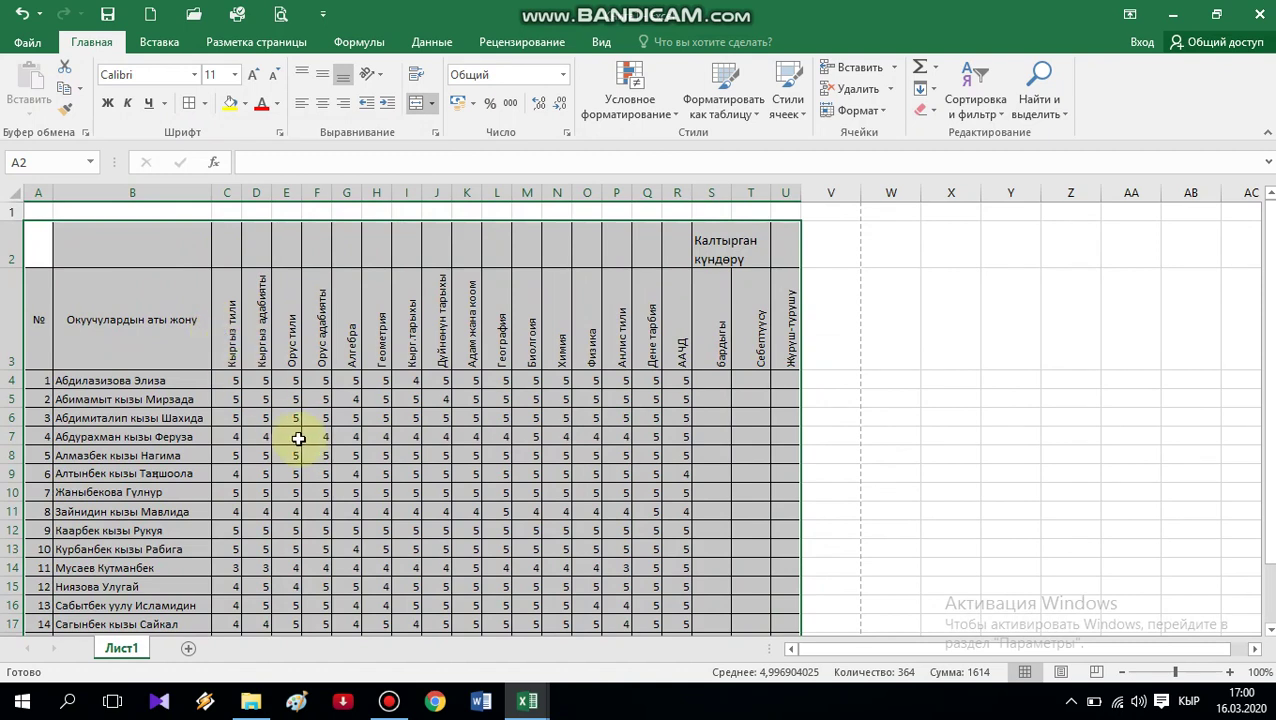
{"action": "scroll", "coordinate": [275, 440], "scroll_direction": "down", "scroll_amount": 2}
{"action": "scroll", "coordinate": [265, 480], "scroll_direction": "up", "scroll_amount": 2}
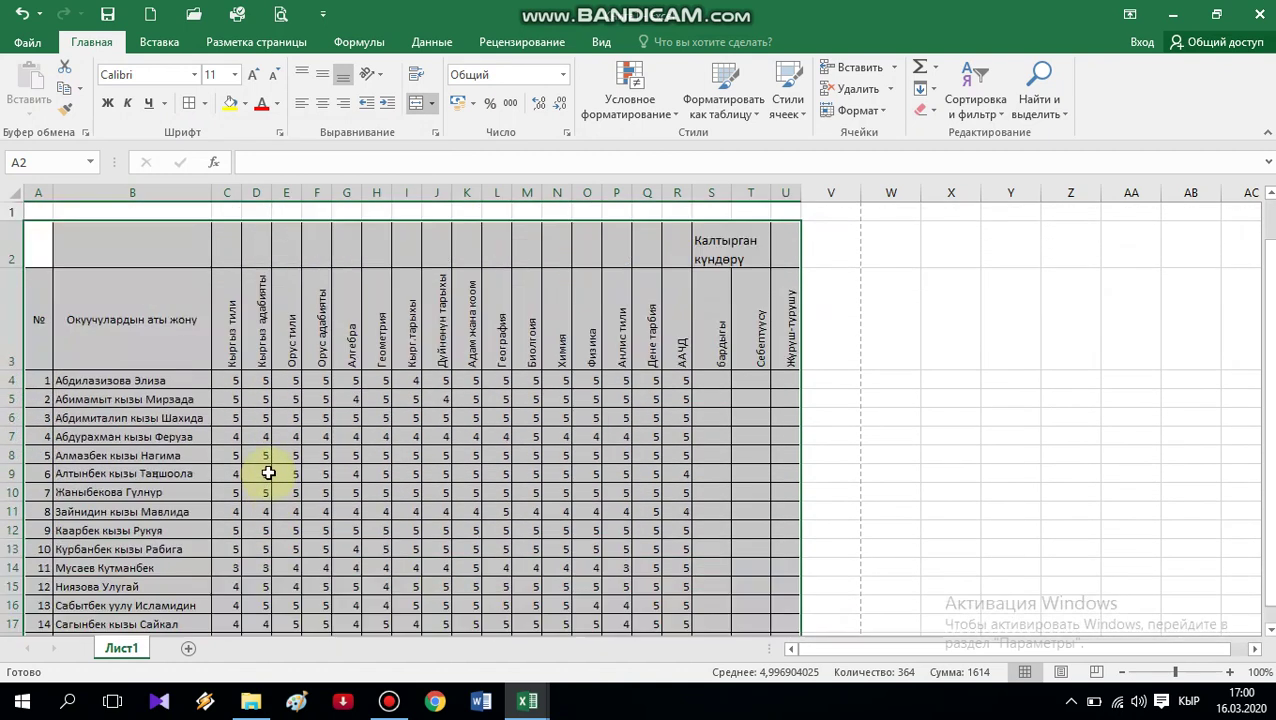
{"action": "left_click", "coordinate": [92, 243]}
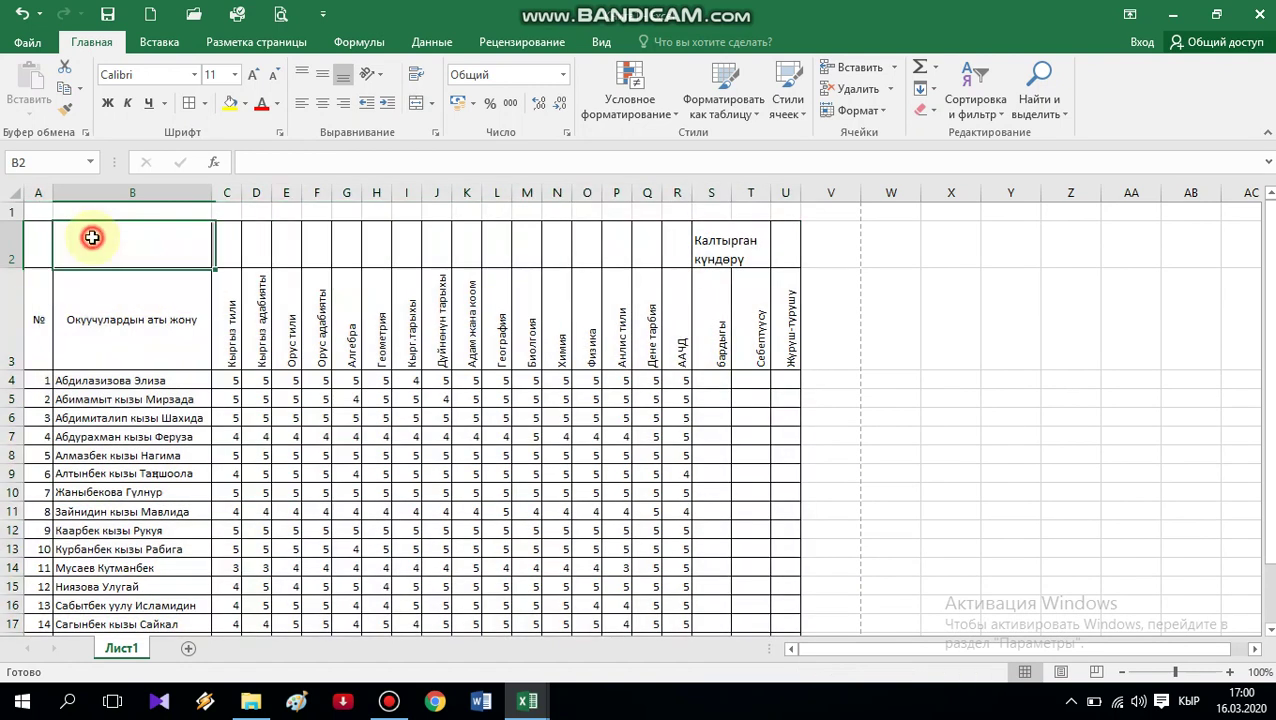
{"action": "left_click", "coordinate": [116, 312]}
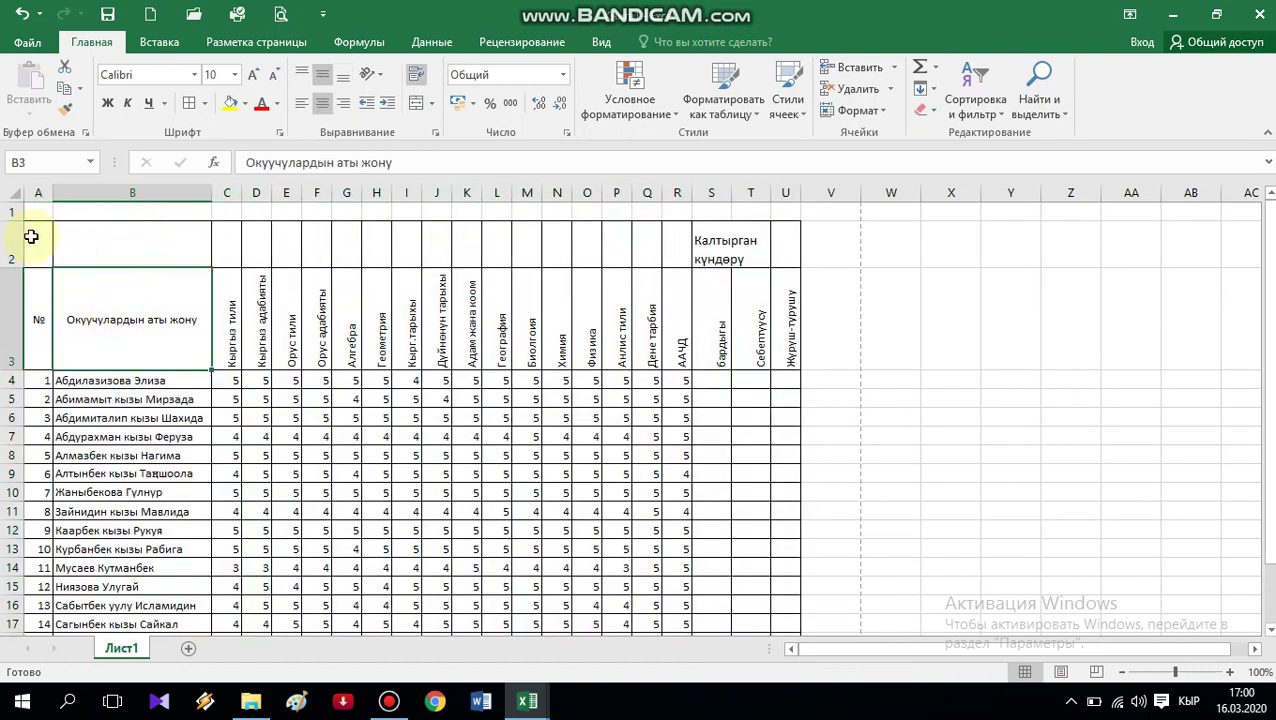
Merge and center rows 2–3 of header columns A through F
{"action": "left_click_drag", "start_coordinate": [40, 234], "coordinate": [38, 322]}
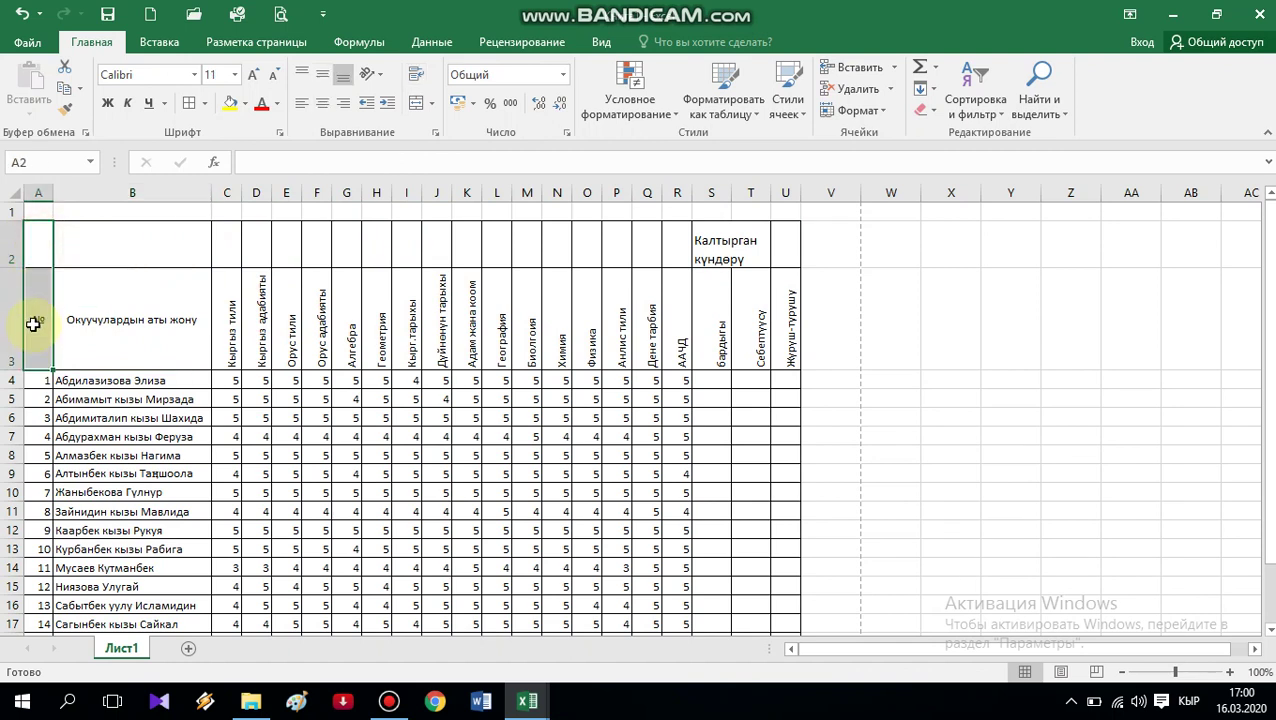
{"action": "left_click", "coordinate": [418, 108]}
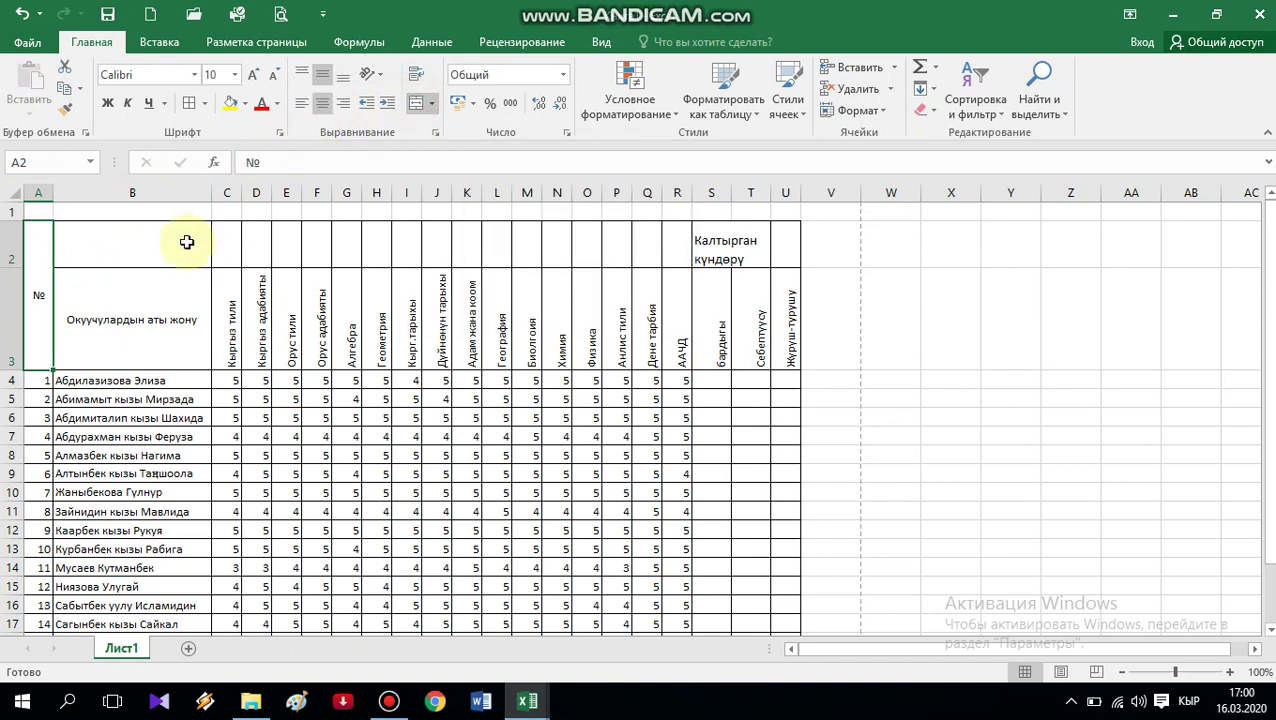
{"action": "left_click_drag", "start_coordinate": [186, 243], "coordinate": [182, 303]}
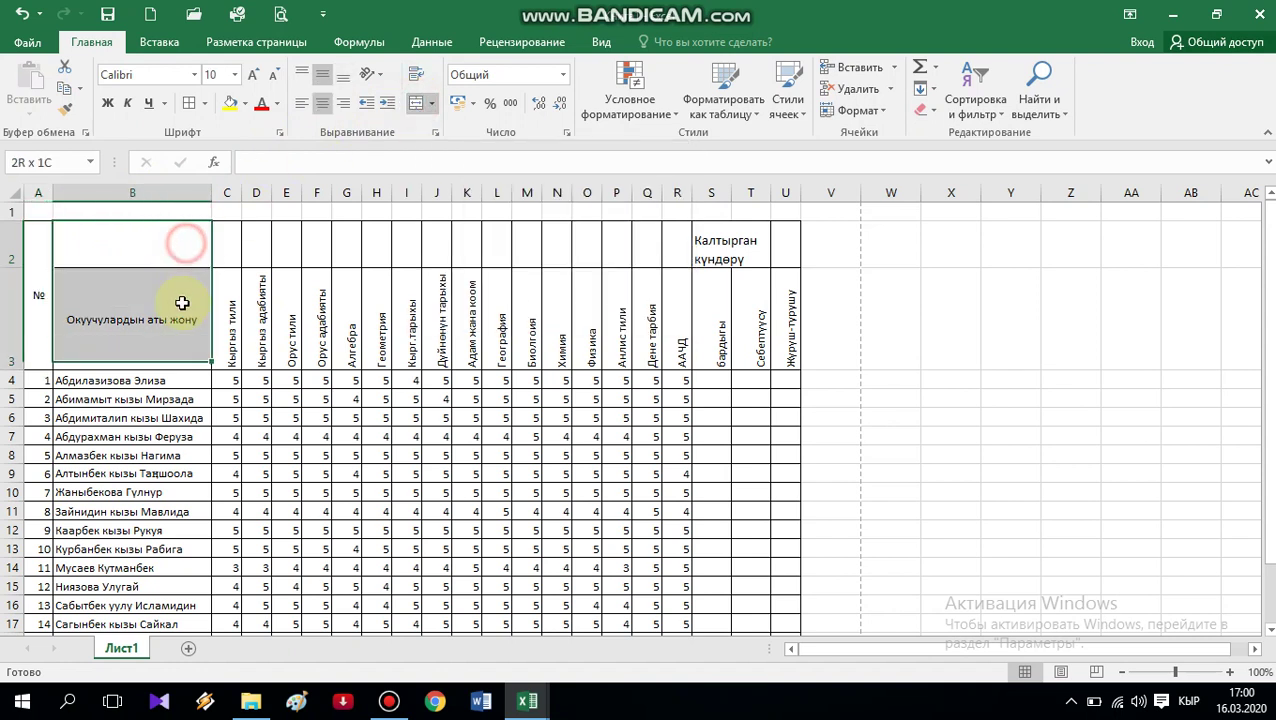
{"action": "left_click", "coordinate": [418, 106]}
{"action": "left_click_drag", "start_coordinate": [233, 246], "coordinate": [231, 321]}
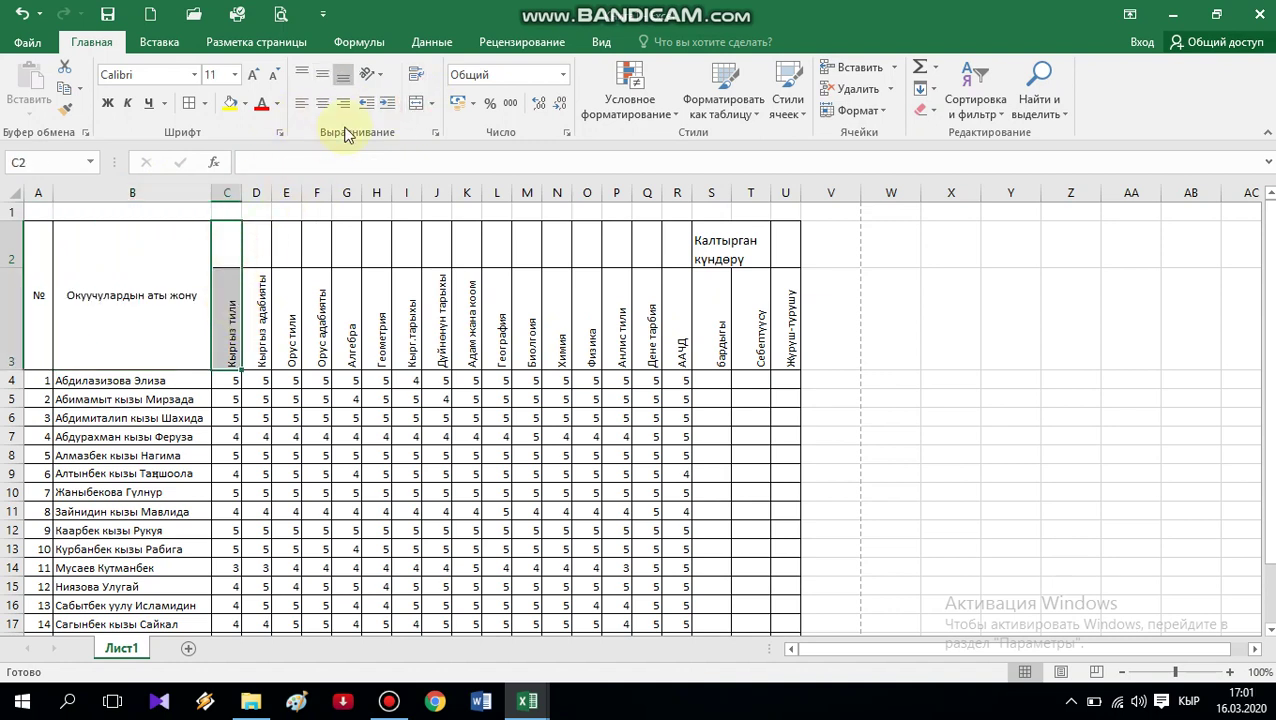
{"action": "left_click", "coordinate": [413, 104]}
{"action": "left_click_drag", "start_coordinate": [258, 232], "coordinate": [256, 302]}
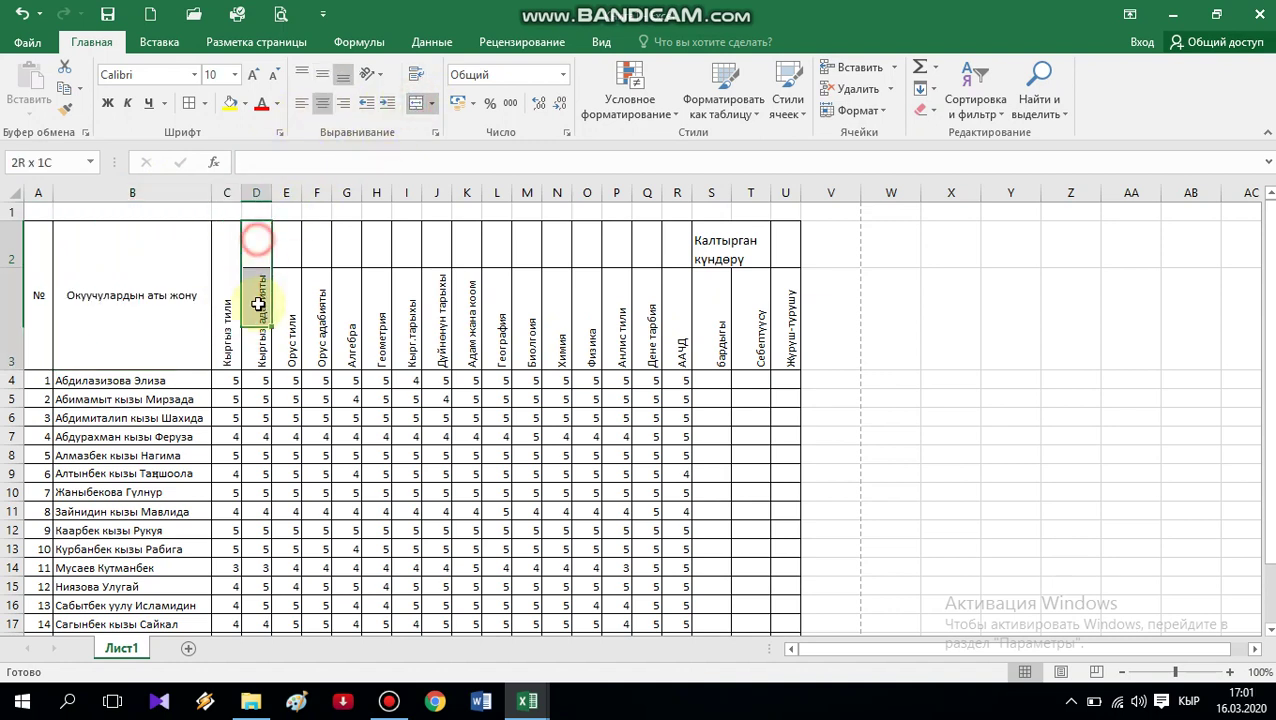
{"action": "left_click", "coordinate": [413, 104]}
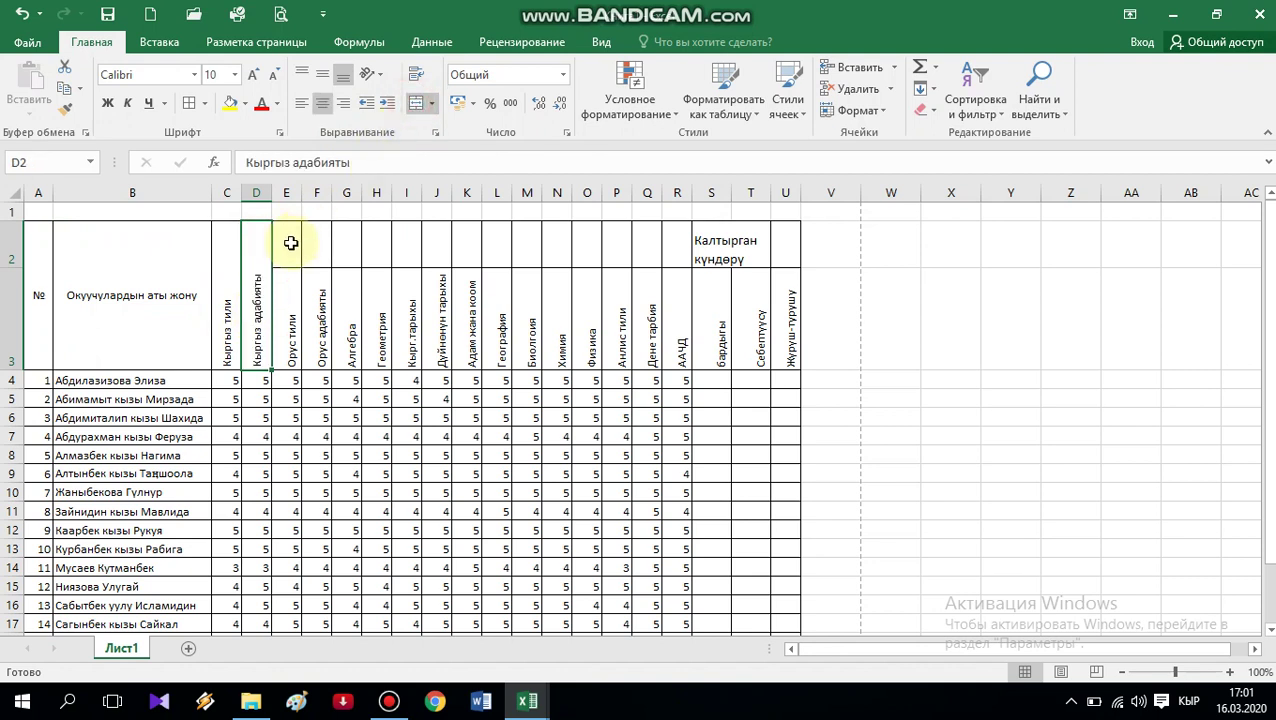
{"action": "left_click_drag", "start_coordinate": [288, 238], "coordinate": [285, 340]}
{"action": "left_click", "coordinate": [413, 104]}
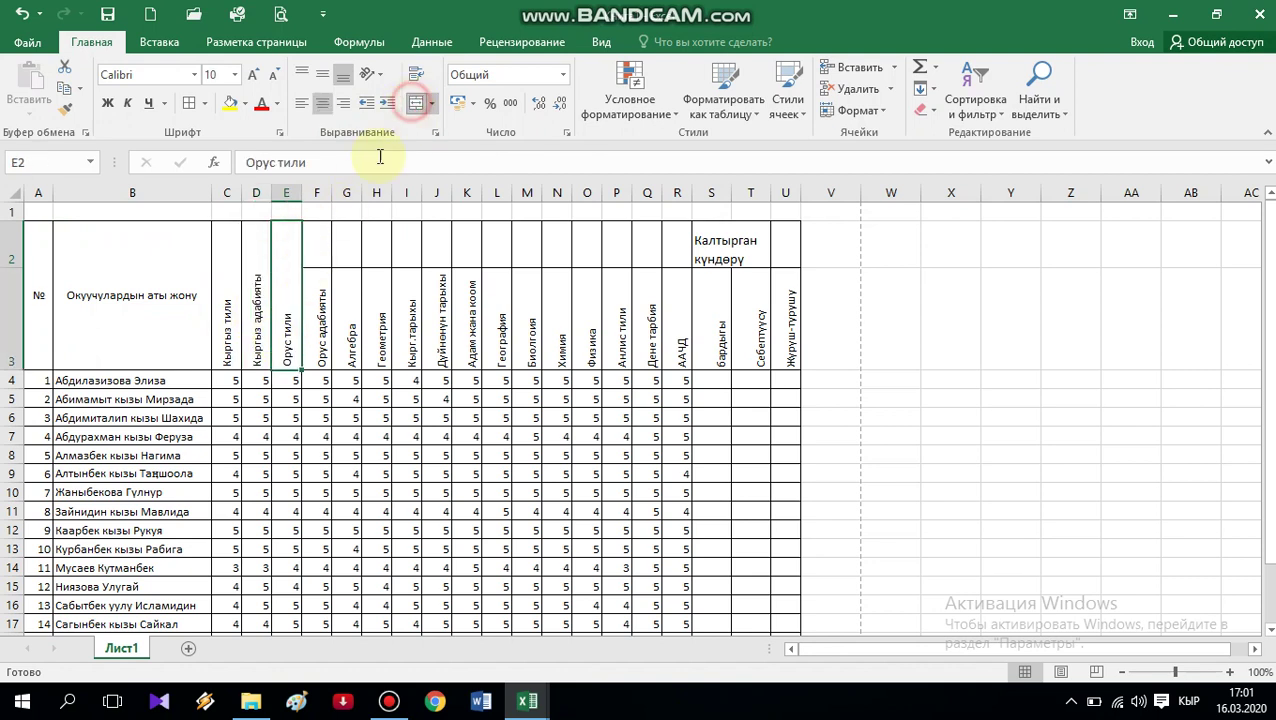
{"action": "left_click_drag", "start_coordinate": [314, 245], "coordinate": [331, 295]}
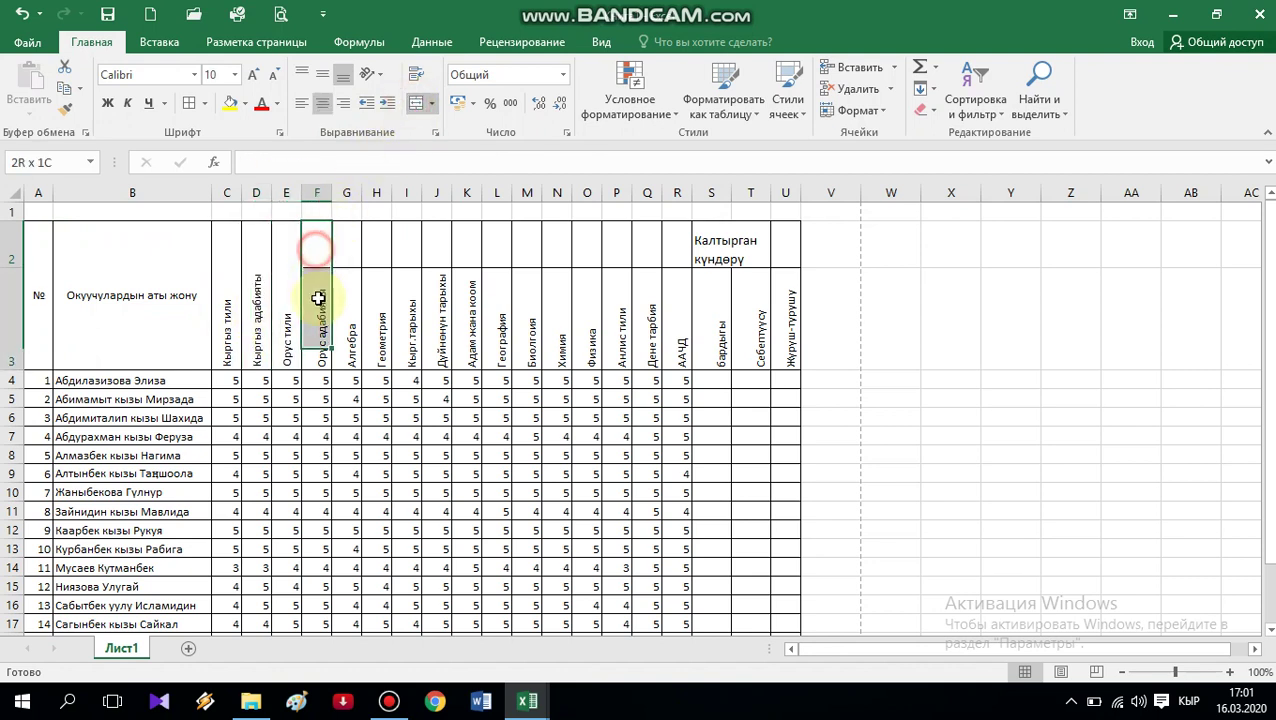
{"action": "left_click", "coordinate": [413, 104]}
Merge rows 2–3 for the Алгебра, Геометрия, Кырг.тарыхы, Дүйнөнүн тарыхы, Адам жана коом and География headings
{"action": "left_click_drag", "start_coordinate": [345, 236], "coordinate": [353, 327]}
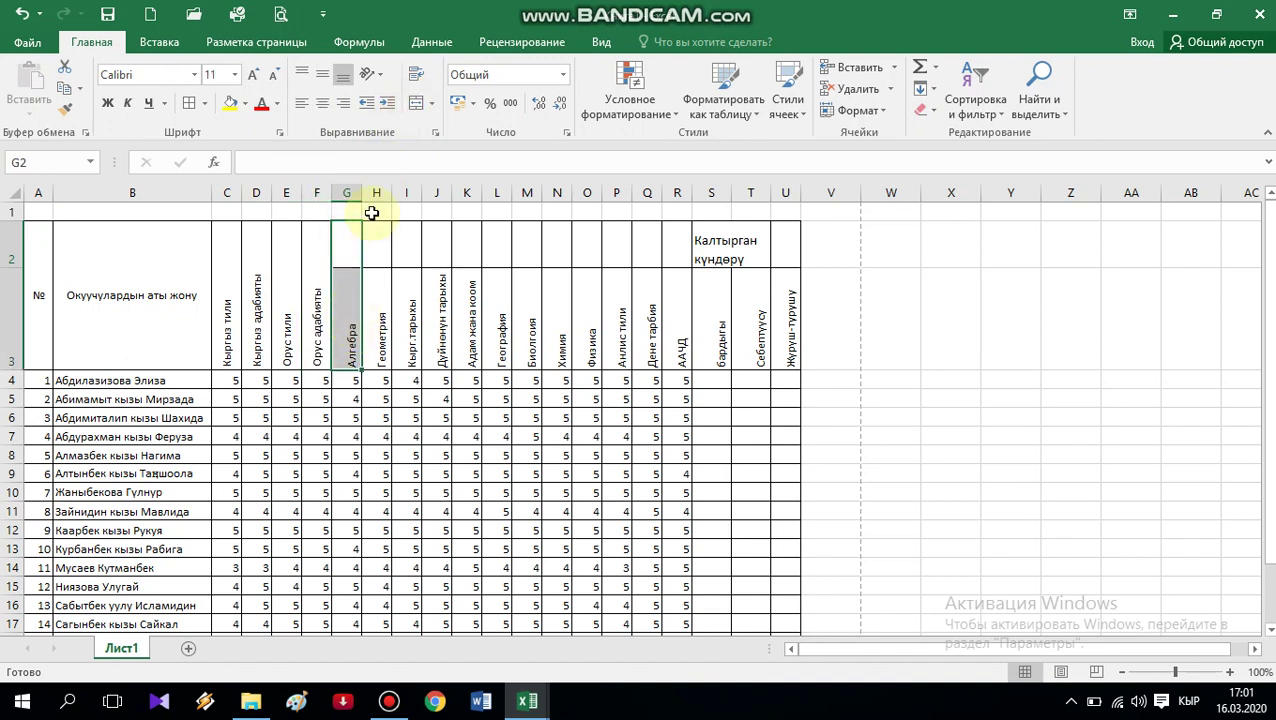
{"action": "left_click", "coordinate": [416, 104]}
{"action": "left_click_drag", "start_coordinate": [379, 236], "coordinate": [380, 330]}
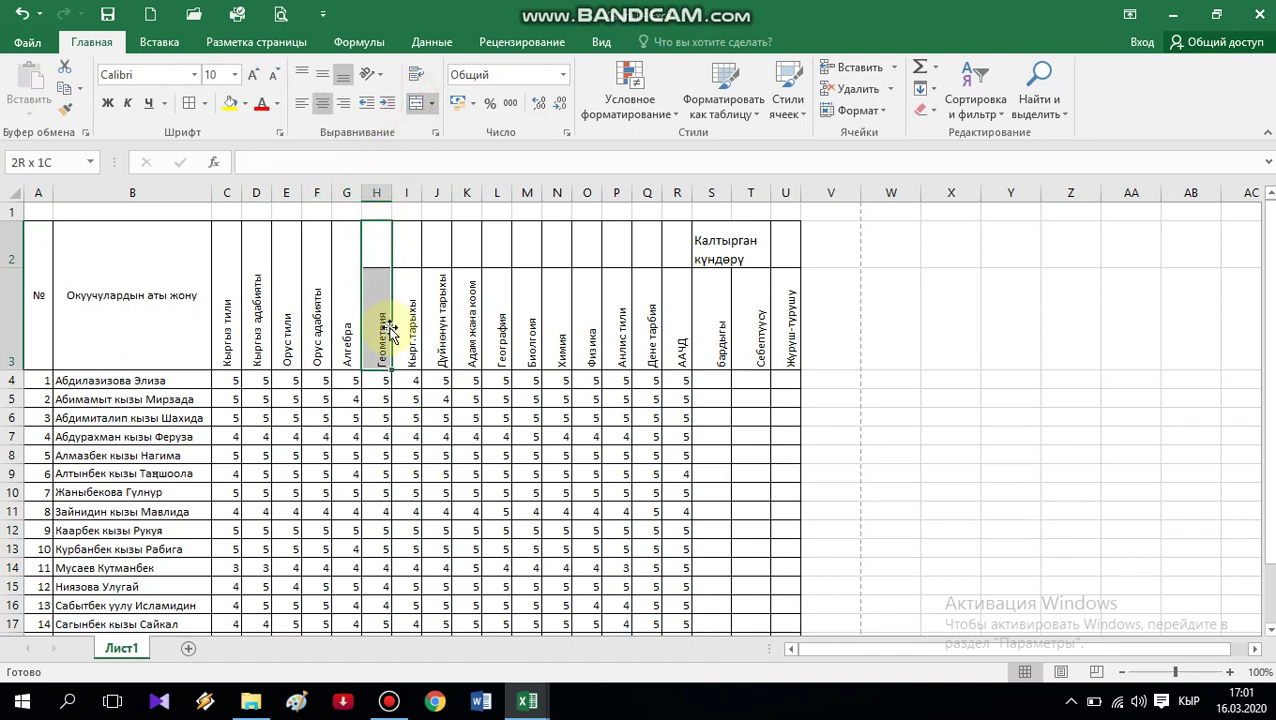
{"action": "left_click", "coordinate": [416, 104]}
{"action": "left_click_drag", "start_coordinate": [410, 236], "coordinate": [413, 330]}
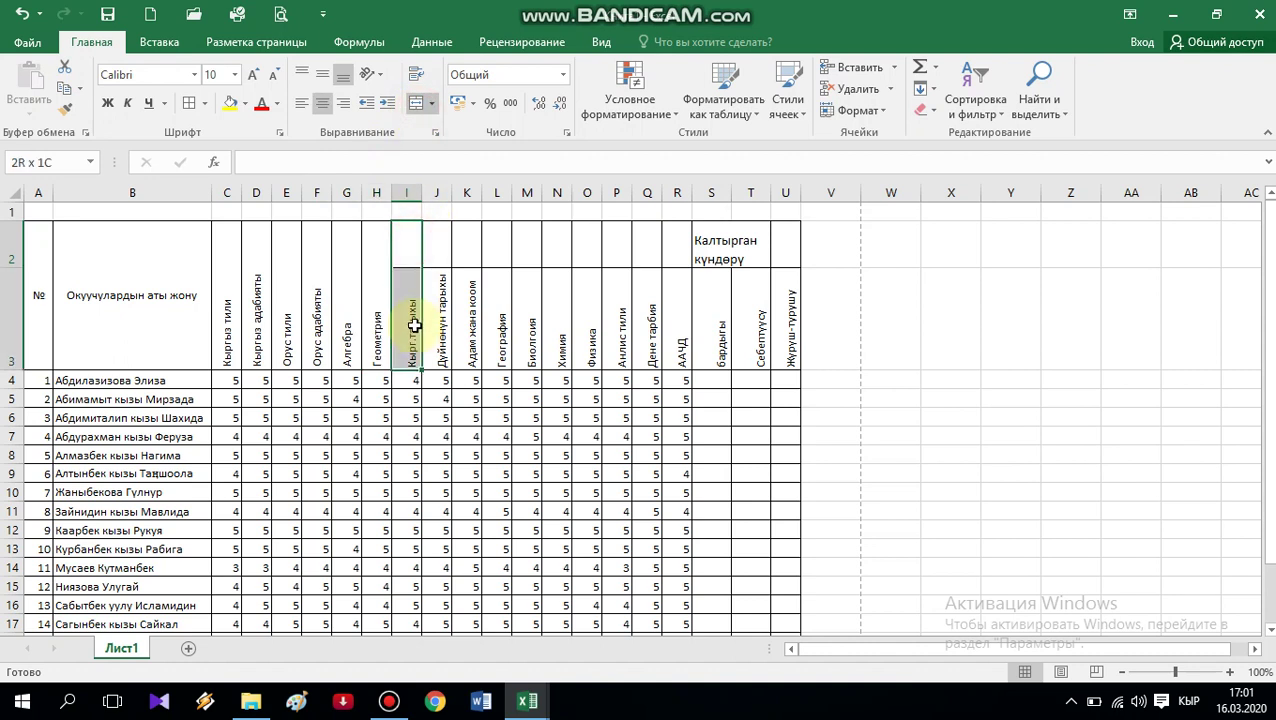
{"action": "left_click", "coordinate": [416, 104]}
{"action": "left_click_drag", "start_coordinate": [436, 238], "coordinate": [437, 330]}
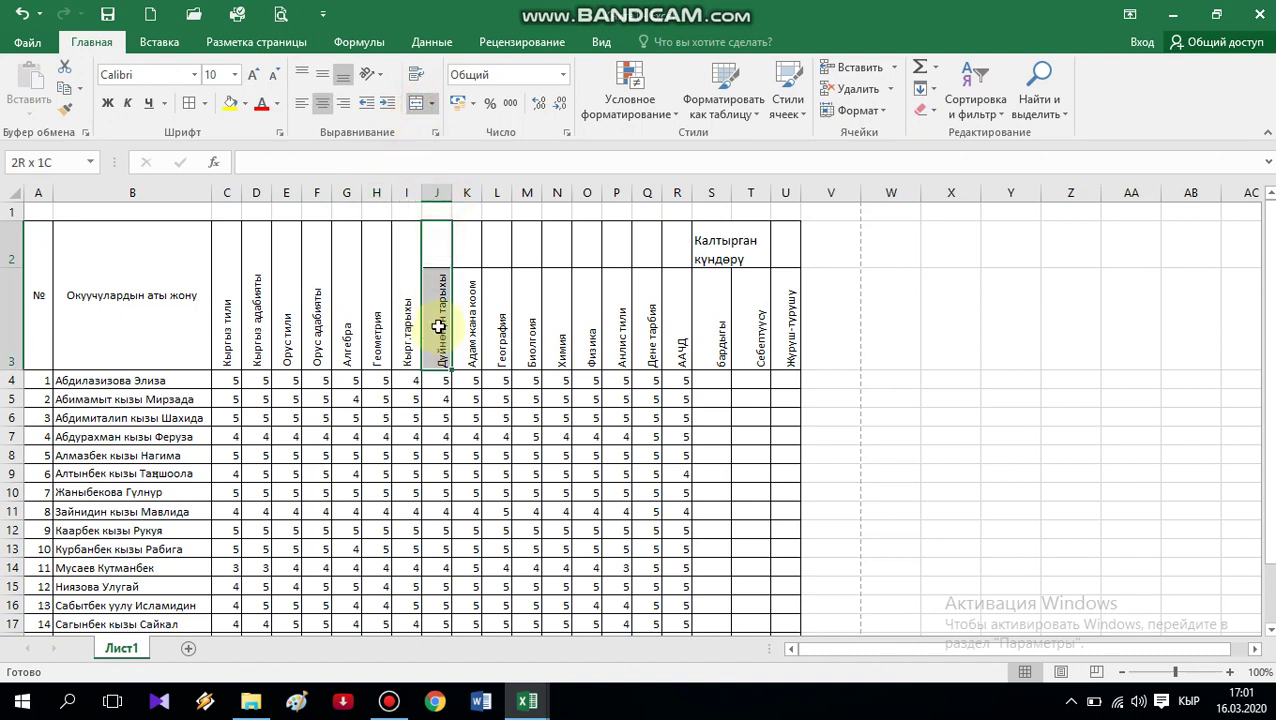
{"action": "left_click", "coordinate": [416, 104]}
{"action": "left_click_drag", "start_coordinate": [466, 238], "coordinate": [467, 330]}
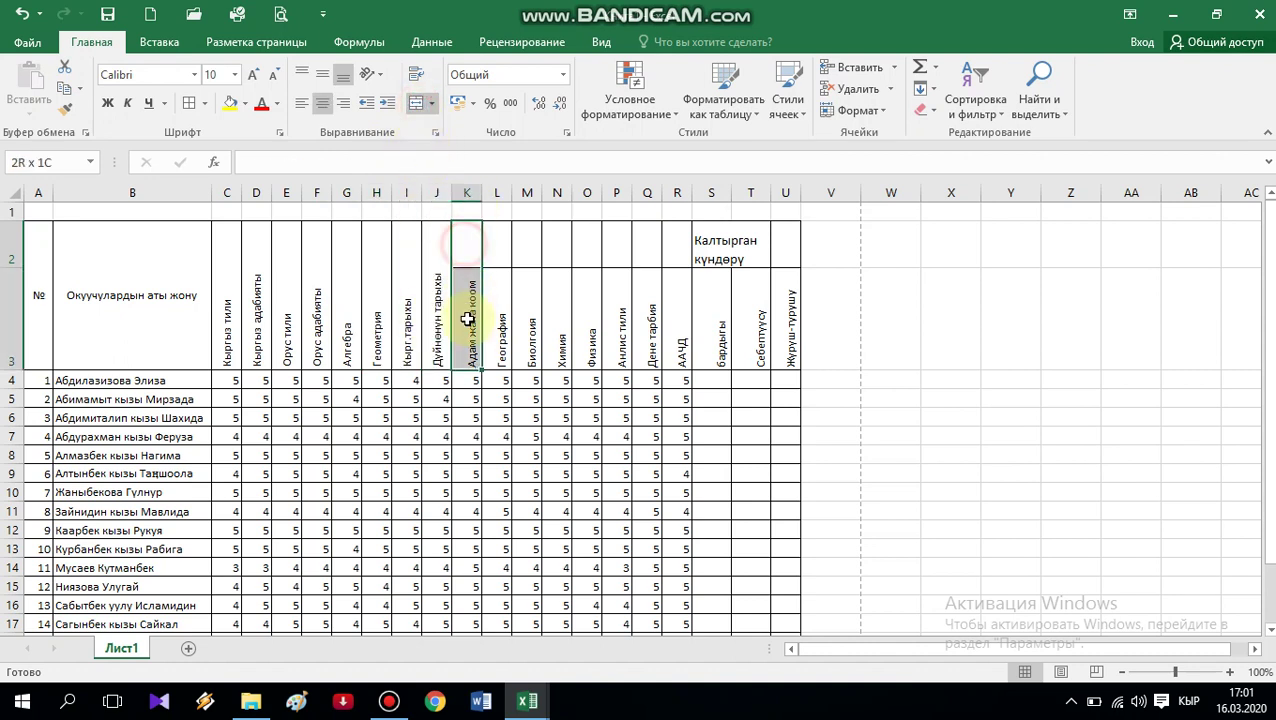
{"action": "left_click", "coordinate": [416, 104]}
{"action": "left_click_drag", "start_coordinate": [498, 236], "coordinate": [499, 330]}
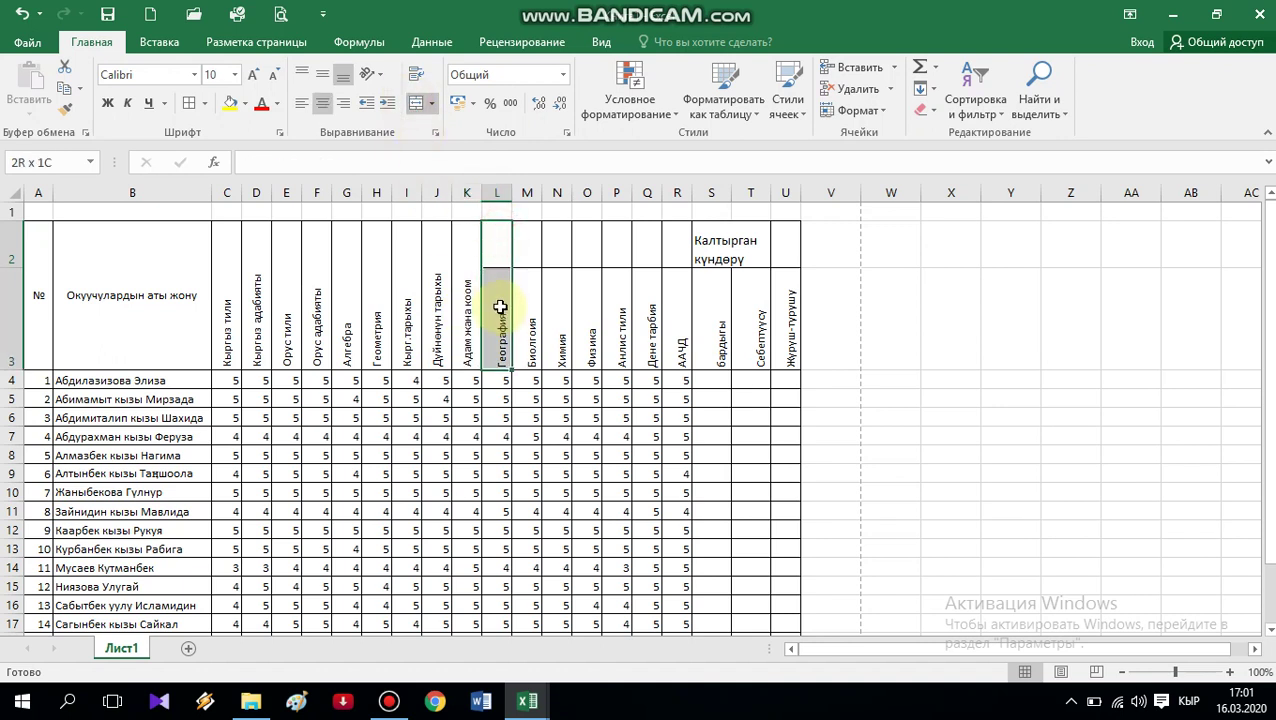
{"action": "left_click", "coordinate": [416, 104]}
Merge rows 2–3 for the Биология, Химия, Физика and Анлис тили headings
{"action": "left_click_drag", "start_coordinate": [527, 236], "coordinate": [535, 287]}
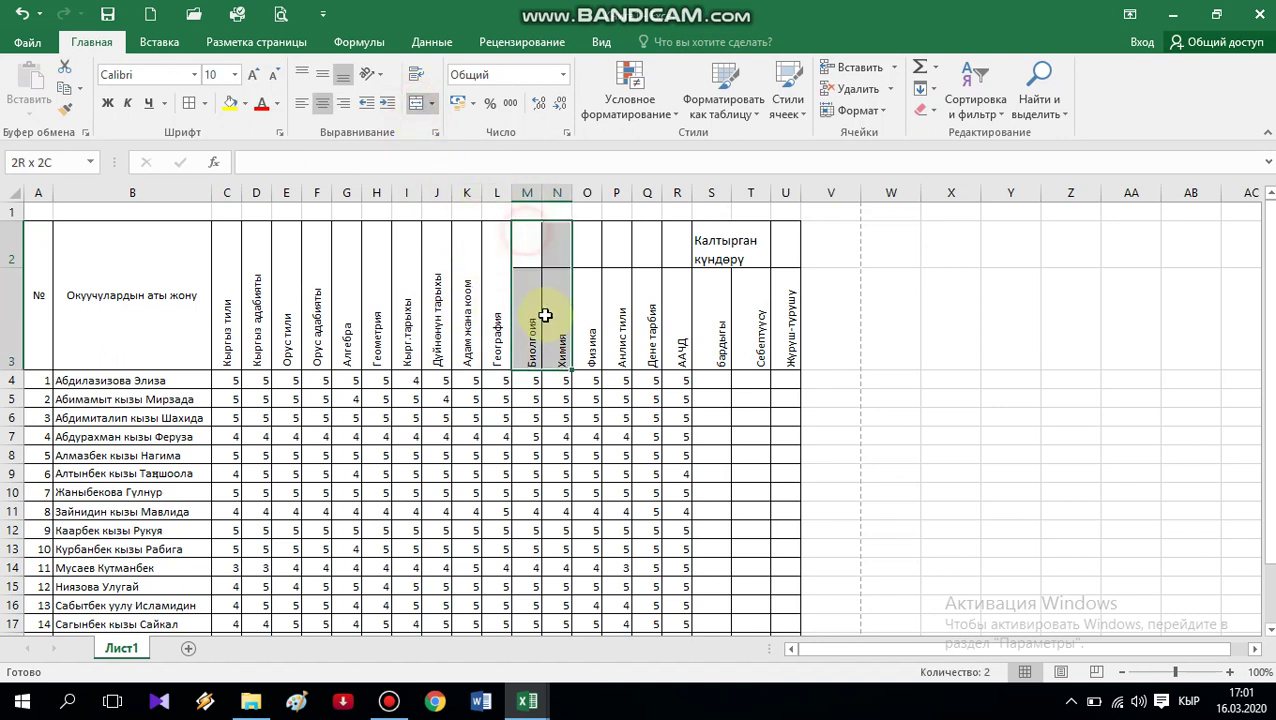
{"action": "left_click", "coordinate": [518, 242]}
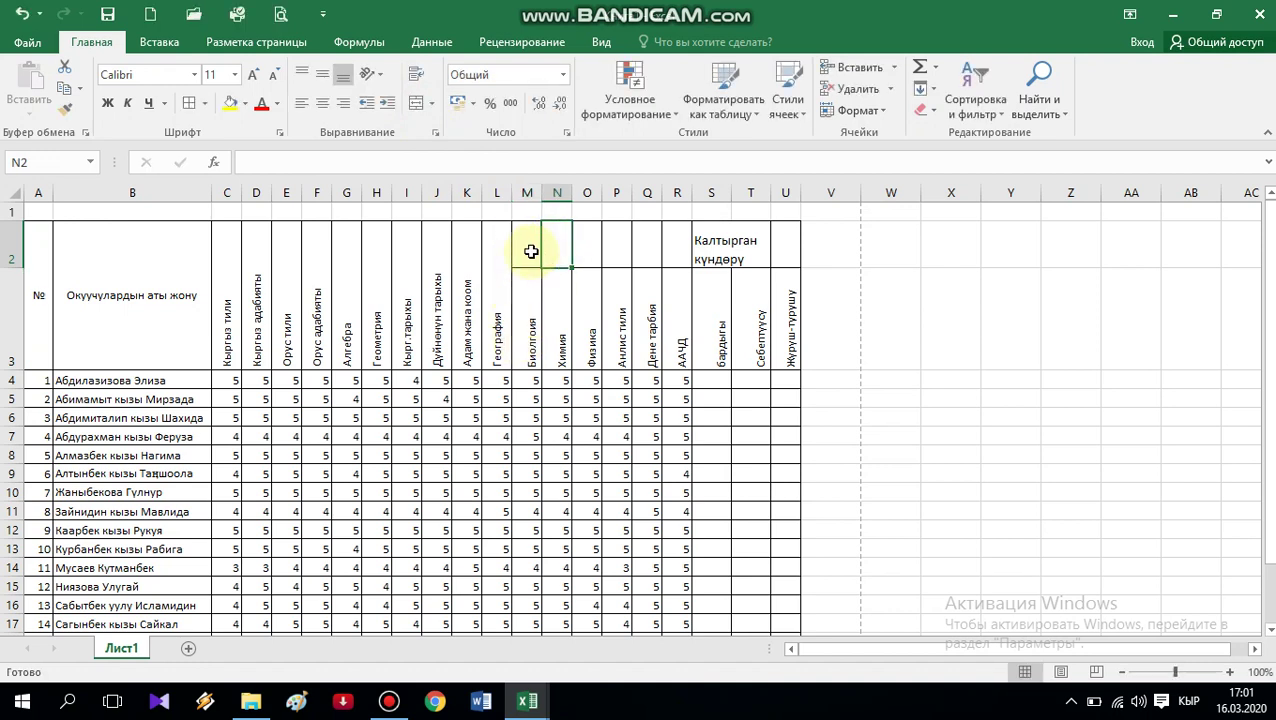
{"action": "left_click_drag", "start_coordinate": [528, 245], "coordinate": [525, 336]}
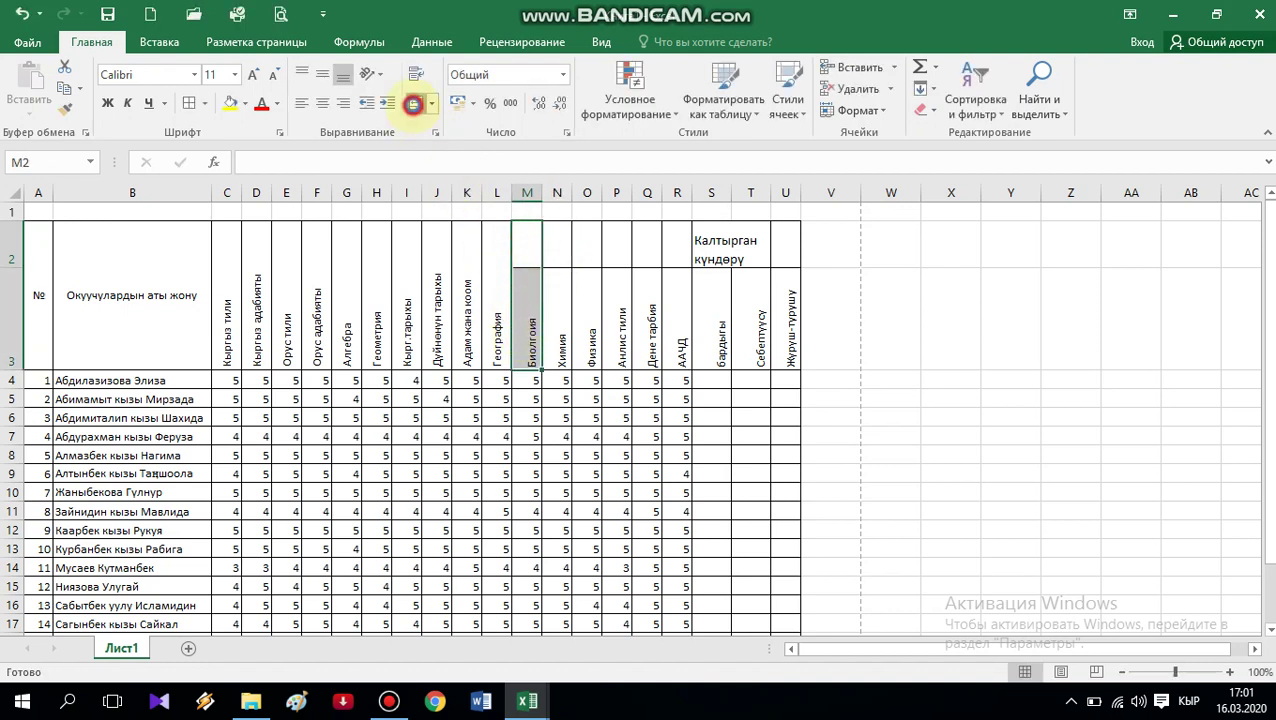
{"action": "left_click", "coordinate": [412, 104]}
{"action": "left_click_drag", "start_coordinate": [555, 242], "coordinate": [555, 319]}
{"action": "left_click", "coordinate": [412, 106]}
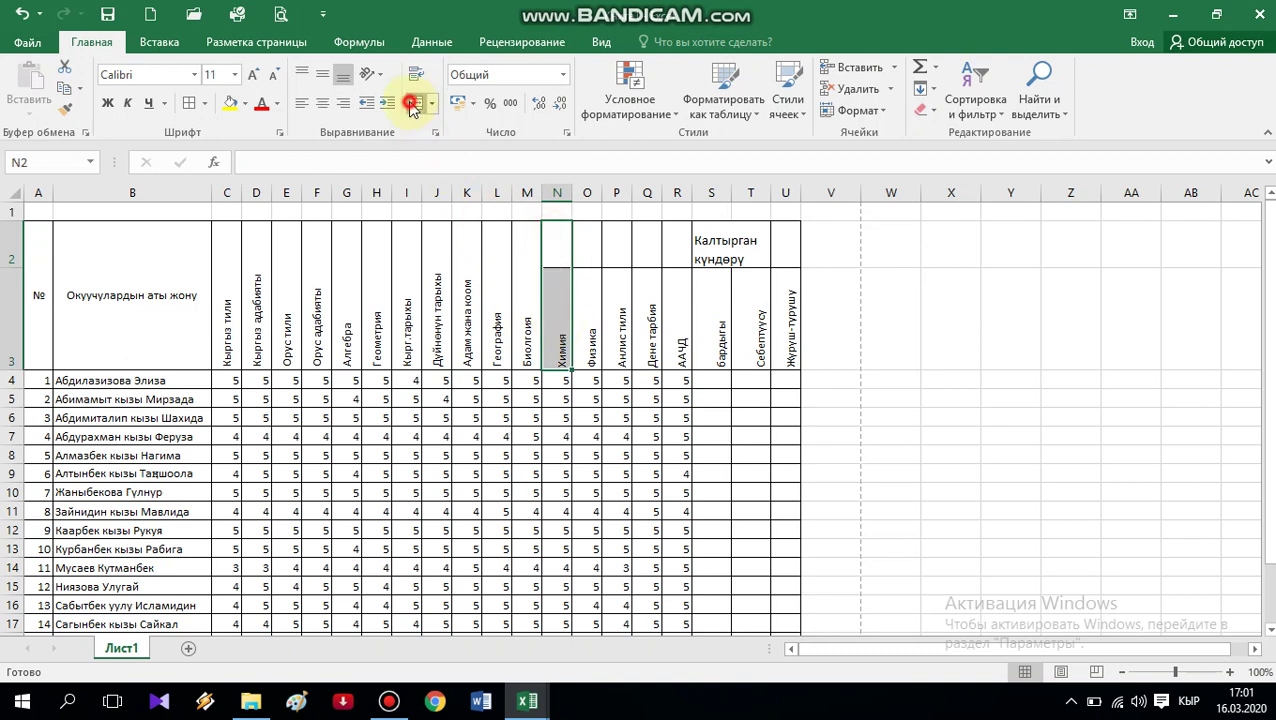
{"action": "left_click_drag", "start_coordinate": [584, 242], "coordinate": [586, 320]}
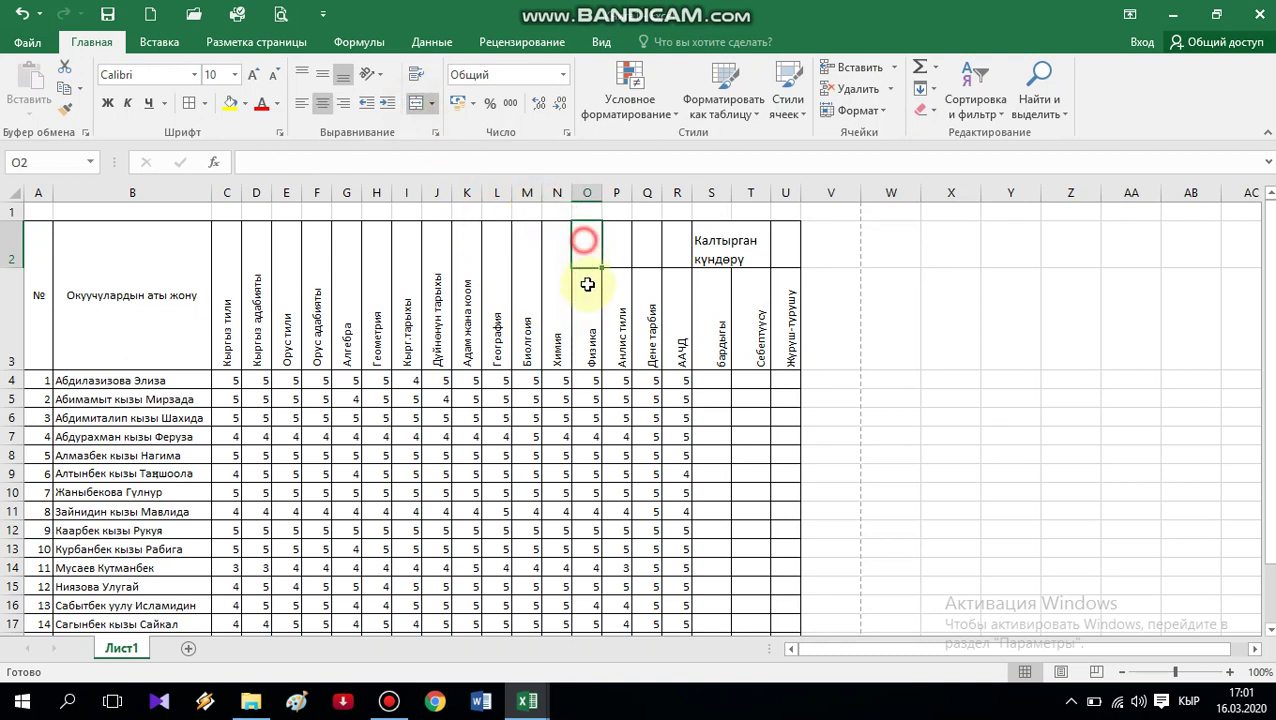
{"action": "left_click", "coordinate": [416, 110]}
{"action": "left_click_drag", "start_coordinate": [612, 236], "coordinate": [619, 320]}
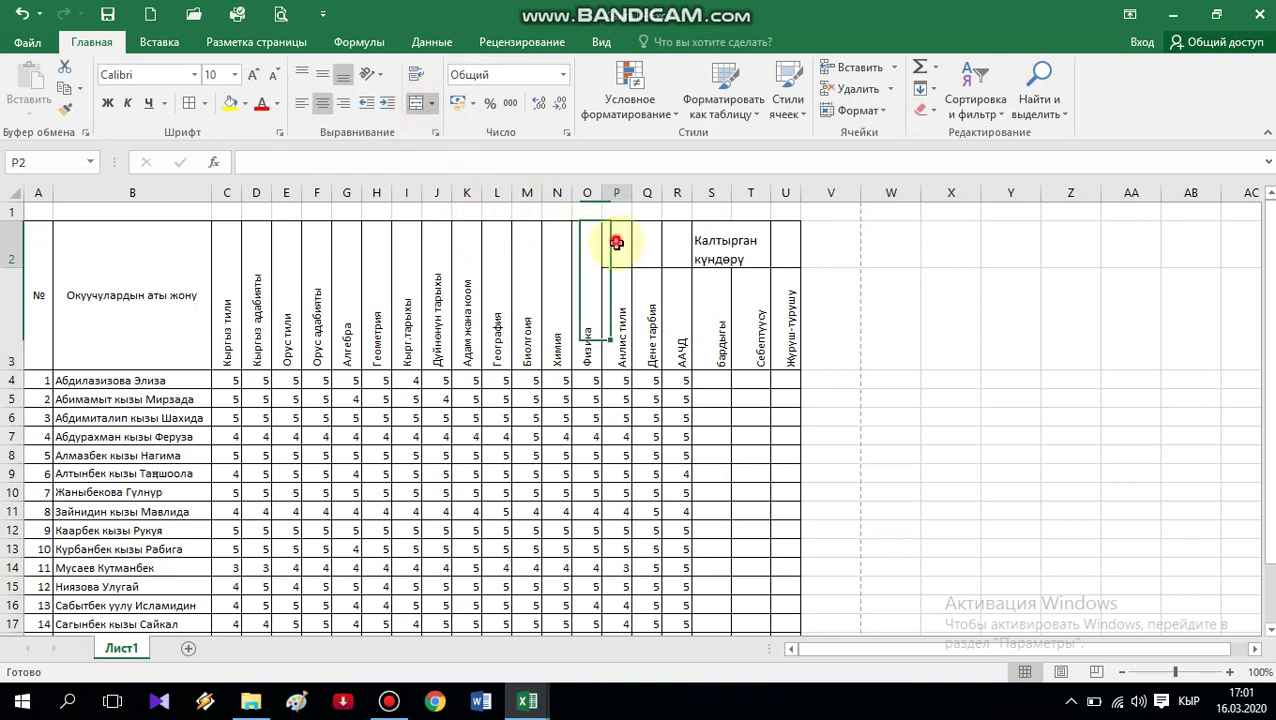
{"action": "left_click", "coordinate": [420, 105]}
Merge rows 2–3 for the Дене тарбия, ААЧД and Жүрүш-турушу (U2:U3) headings
{"action": "left_click_drag", "start_coordinate": [648, 243], "coordinate": [656, 305]}
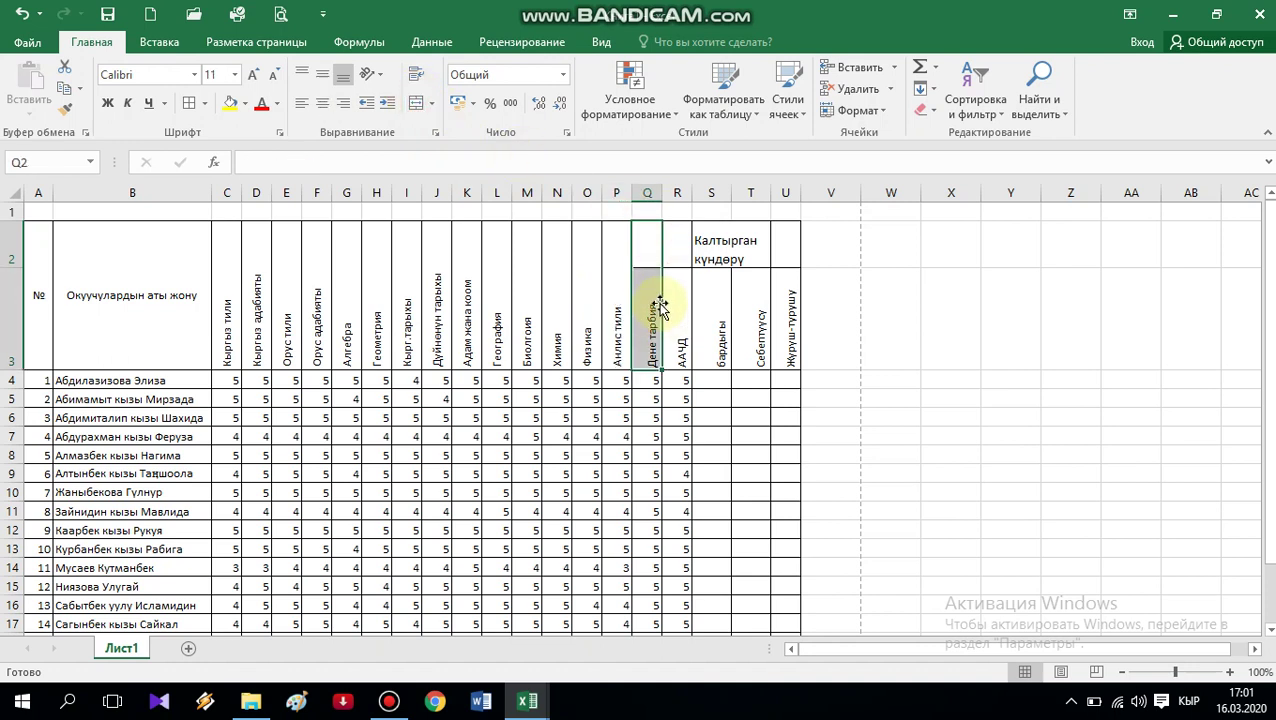
{"action": "left_click", "coordinate": [416, 110]}
{"action": "left_click_drag", "start_coordinate": [678, 250], "coordinate": [675, 300]}
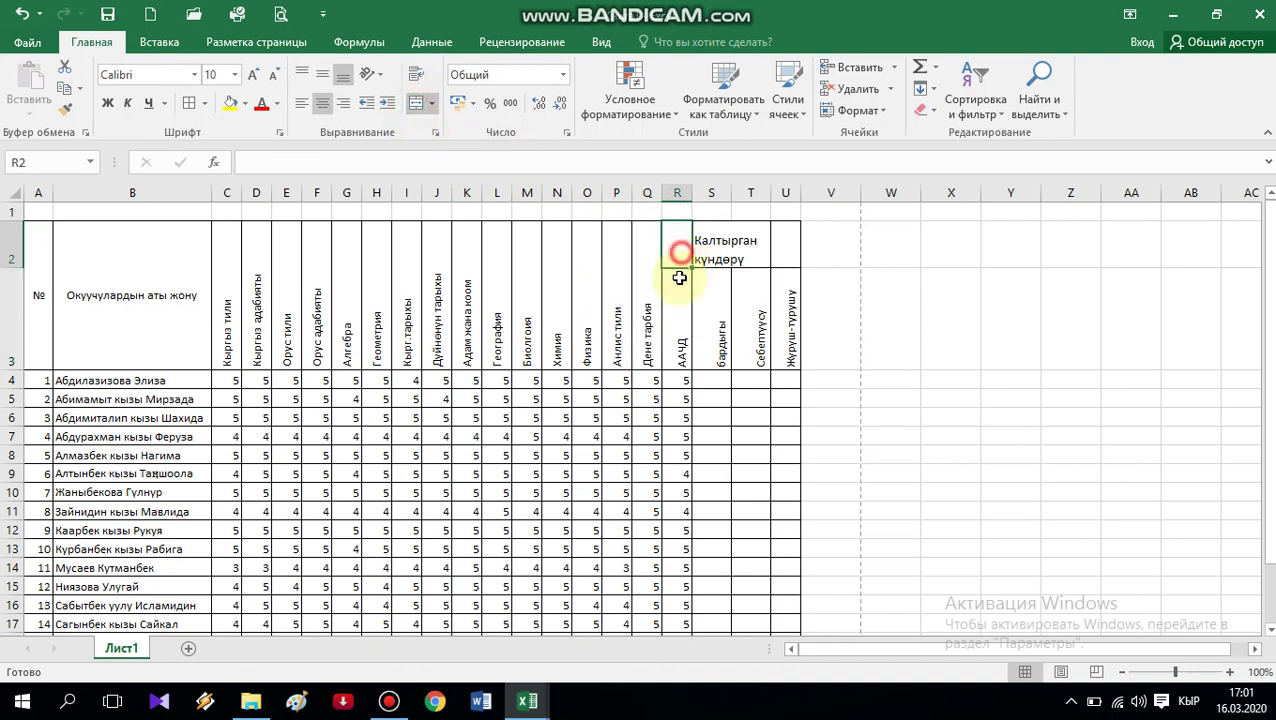
{"action": "left_click", "coordinate": [426, 113]}
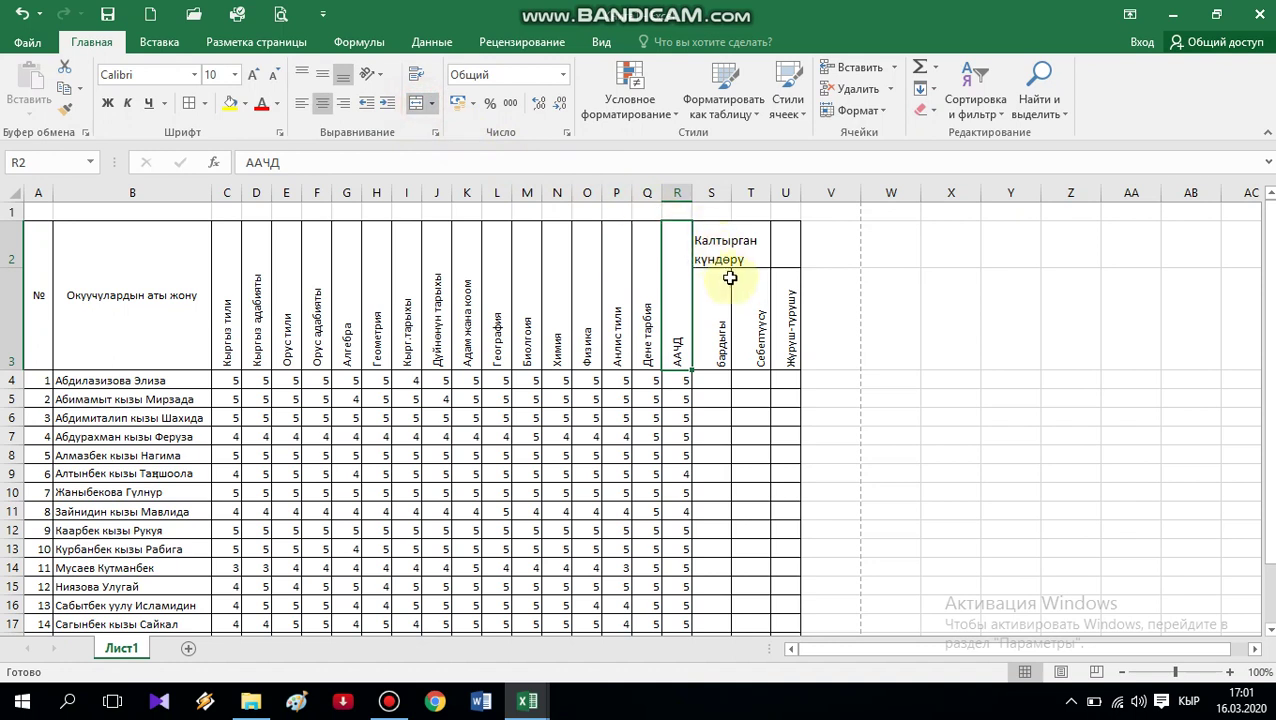
{"action": "left_click", "coordinate": [779, 250]}
{"action": "left_click_drag", "start_coordinate": [778, 268], "coordinate": [769, 322]}
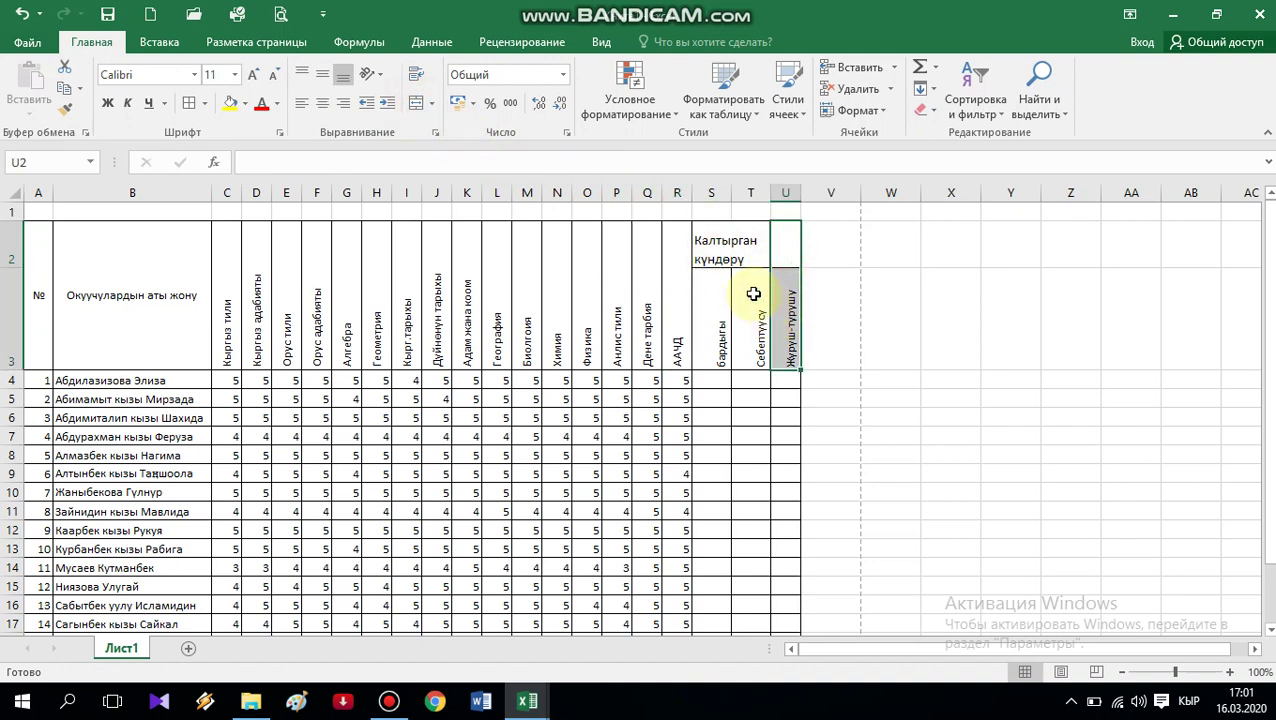
{"action": "left_click", "coordinate": [416, 110]}
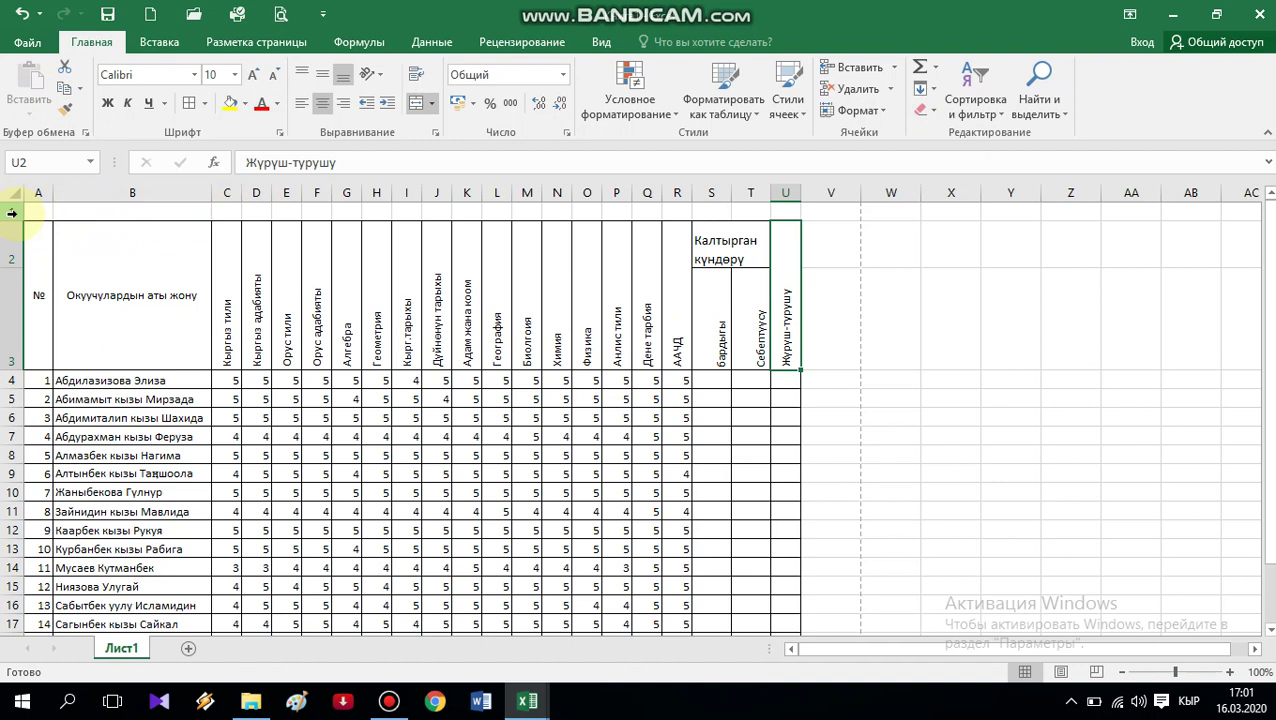
Insert a blank row 1 above the table
{"action": "left_click", "coordinate": [12, 213]}
{"action": "right_click", "coordinate": [12, 213]}
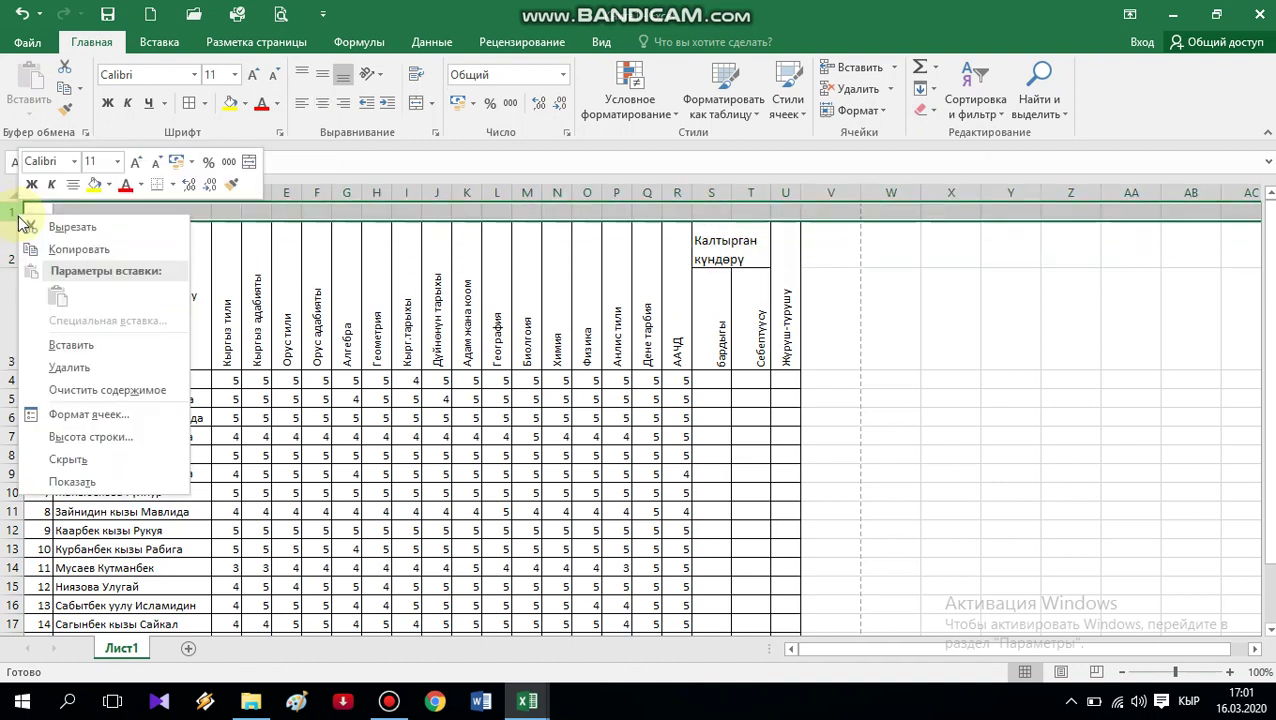
{"action": "left_click", "coordinate": [72, 345]}
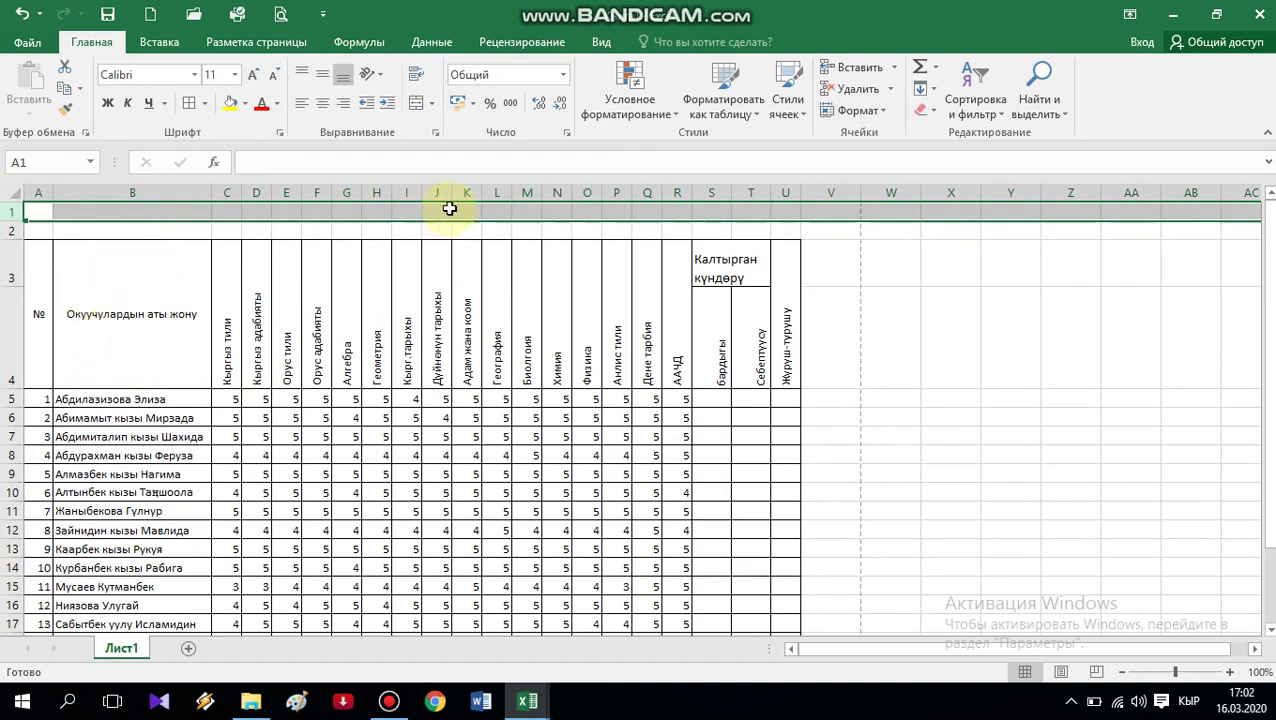
{"action": "left_click", "coordinate": [465, 231]}
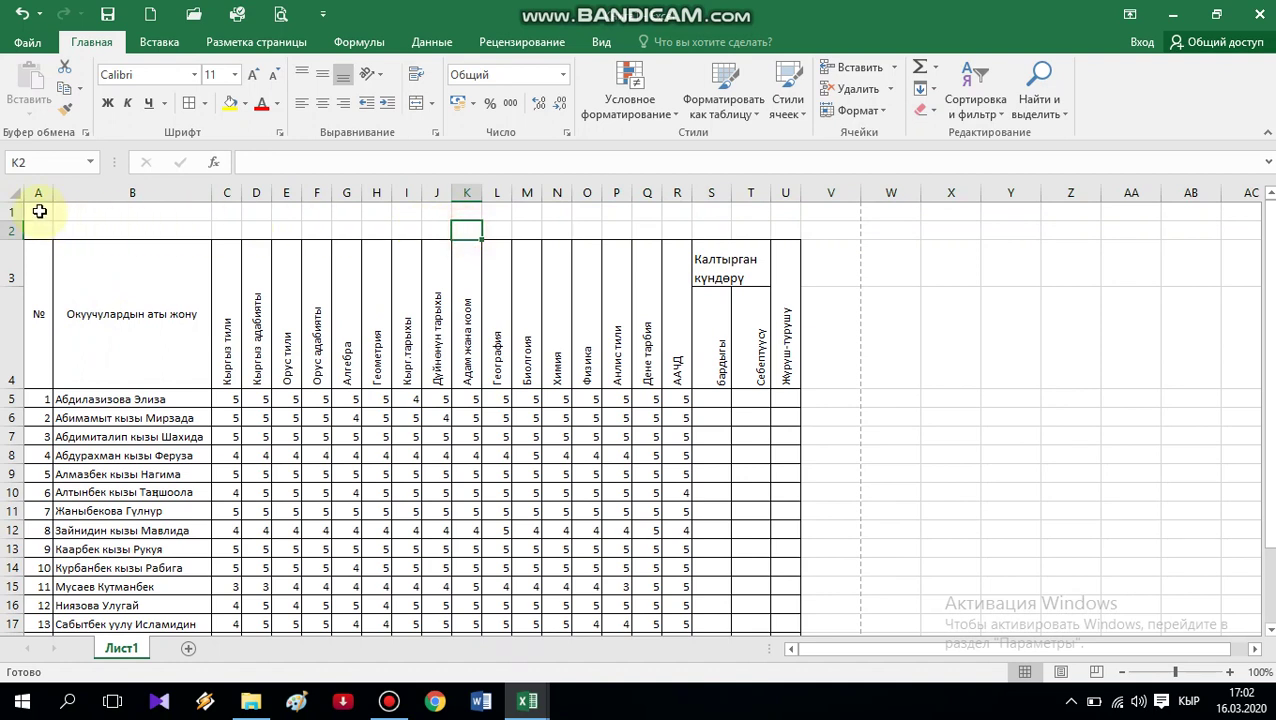
Format A1:V1 as one merged cell, centred both ways with text wrapping
{"action": "left_click_drag", "start_coordinate": [40, 211], "coordinate": [830, 205]}
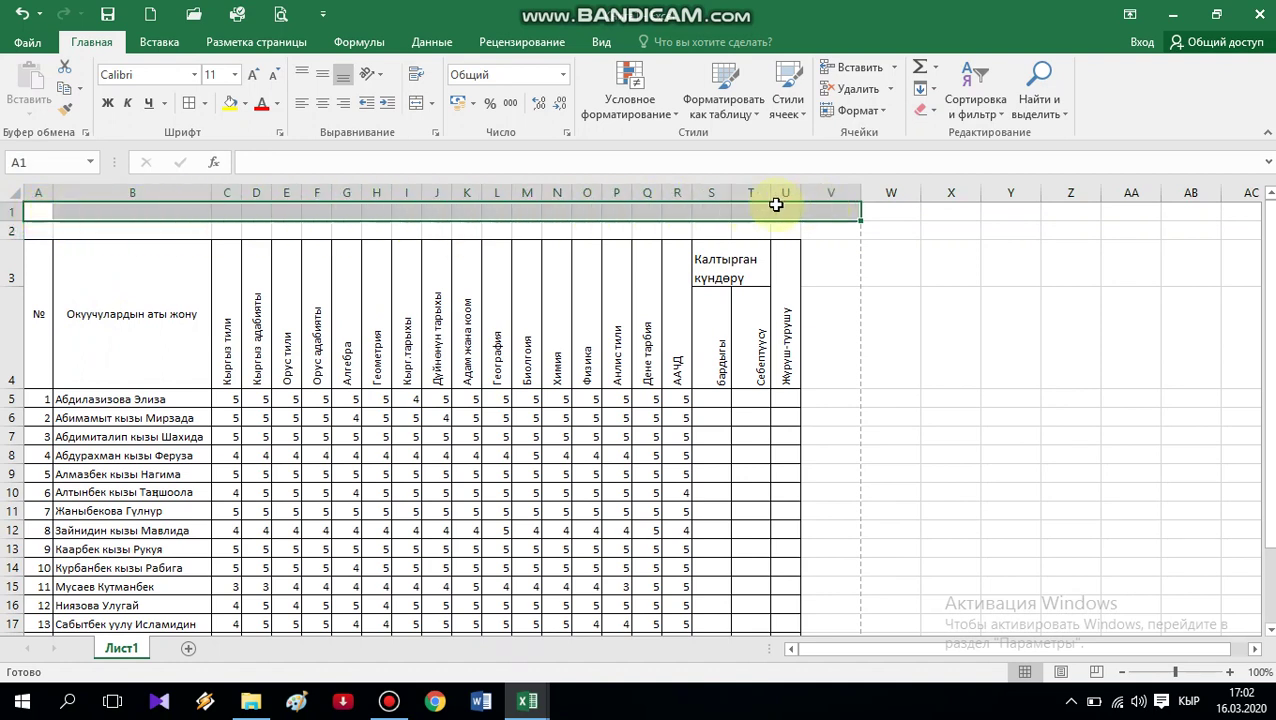
{"action": "right_click", "coordinate": [375, 215]}
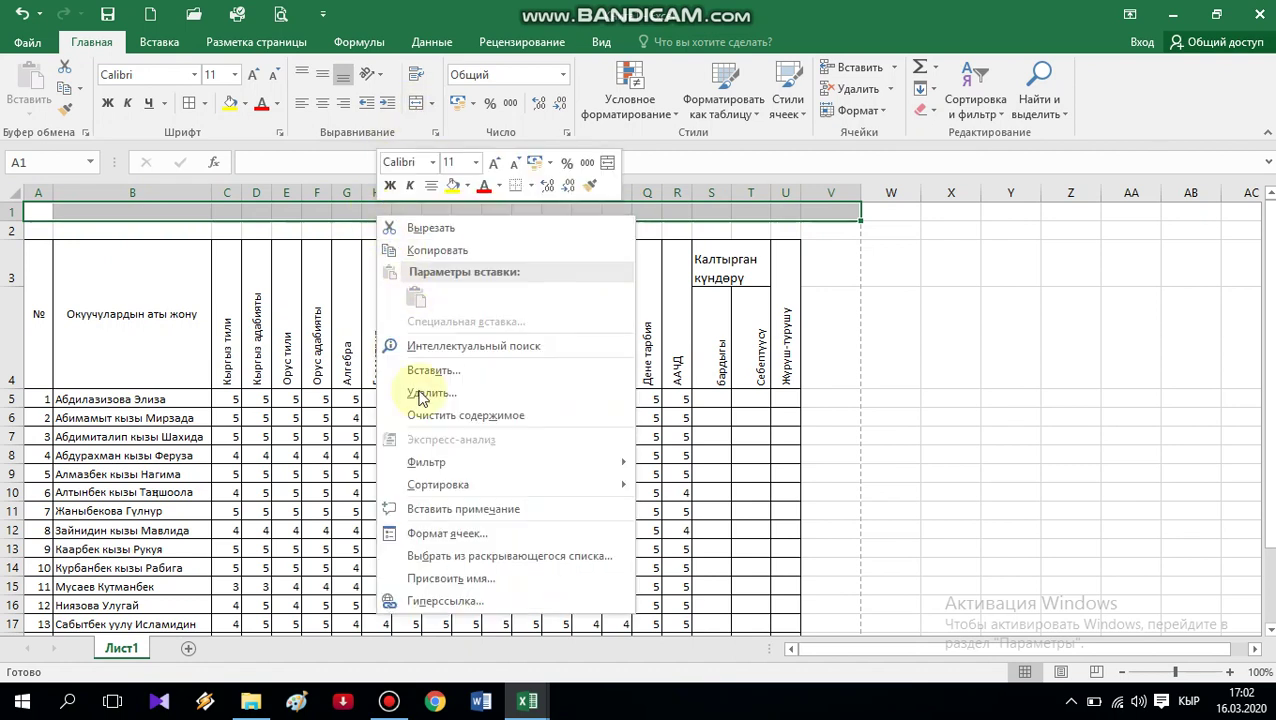
{"action": "left_click", "coordinate": [452, 534]}
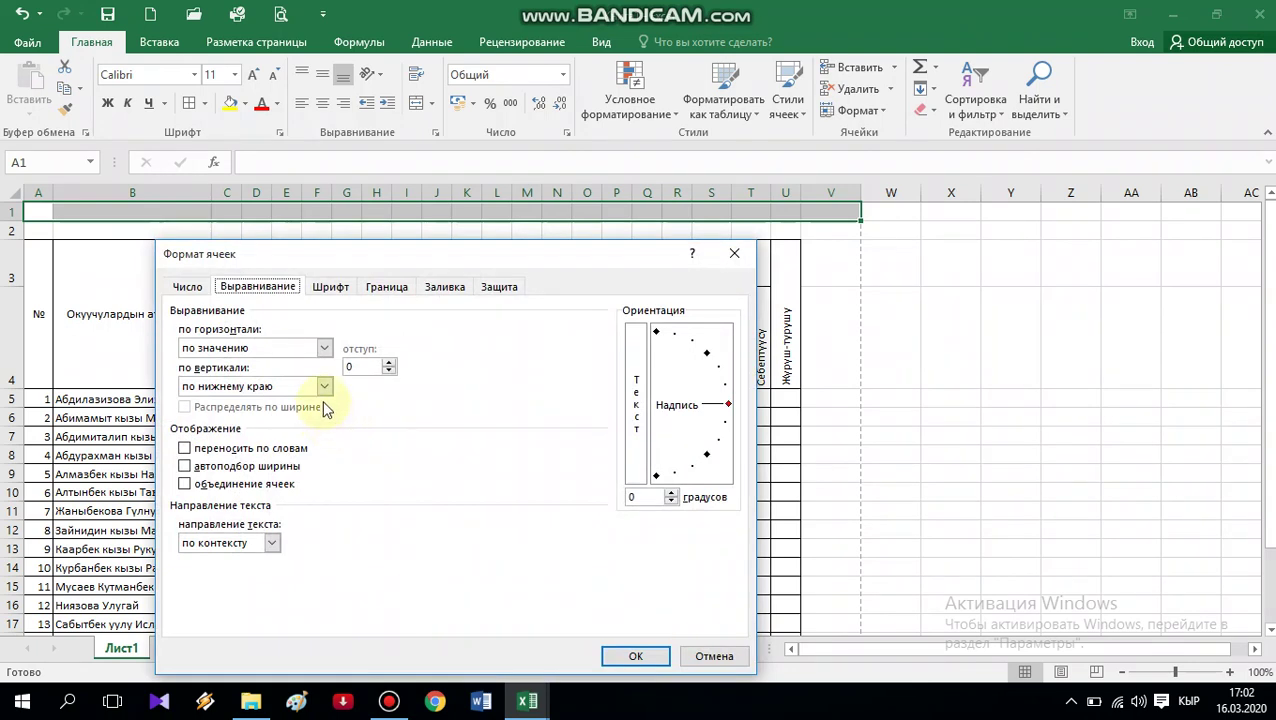
{"action": "left_click", "coordinate": [325, 350]}
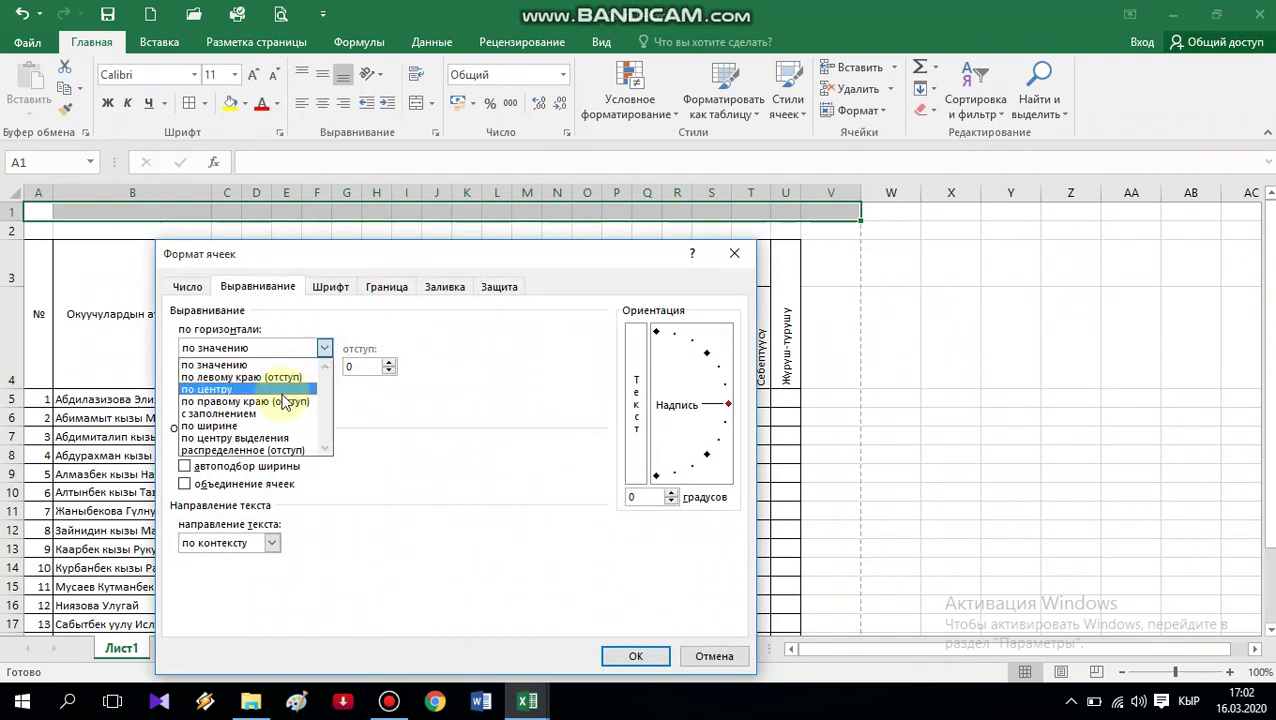
{"action": "left_click", "coordinate": [280, 390]}
{"action": "left_click", "coordinate": [326, 388]}
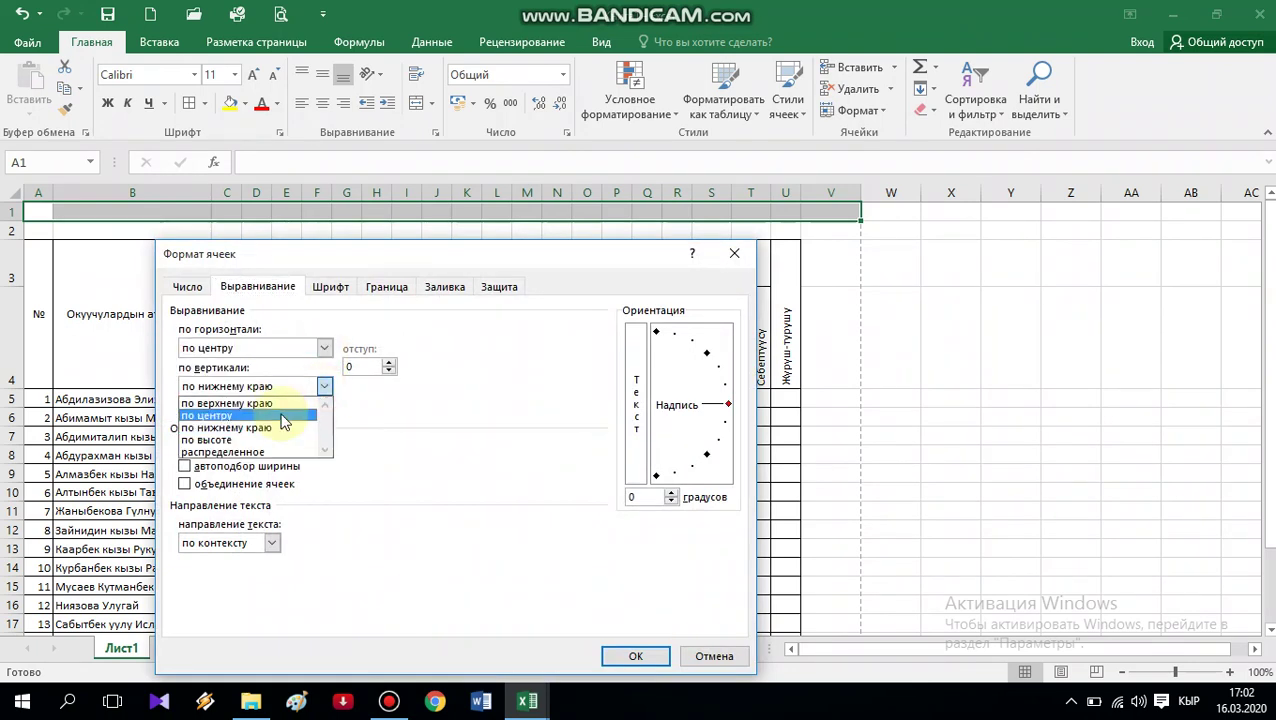
{"action": "left_click", "coordinate": [285, 410]}
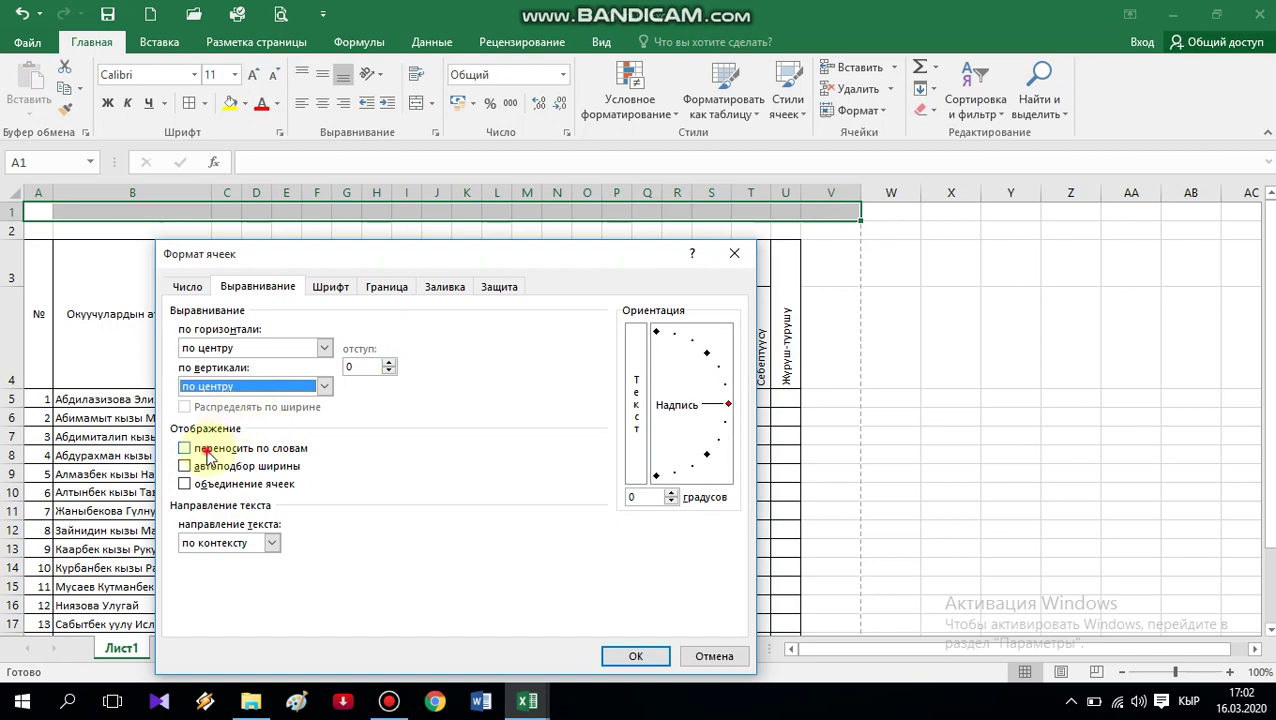
{"action": "left_click", "coordinate": [208, 452]}
{"action": "left_click", "coordinate": [190, 487]}
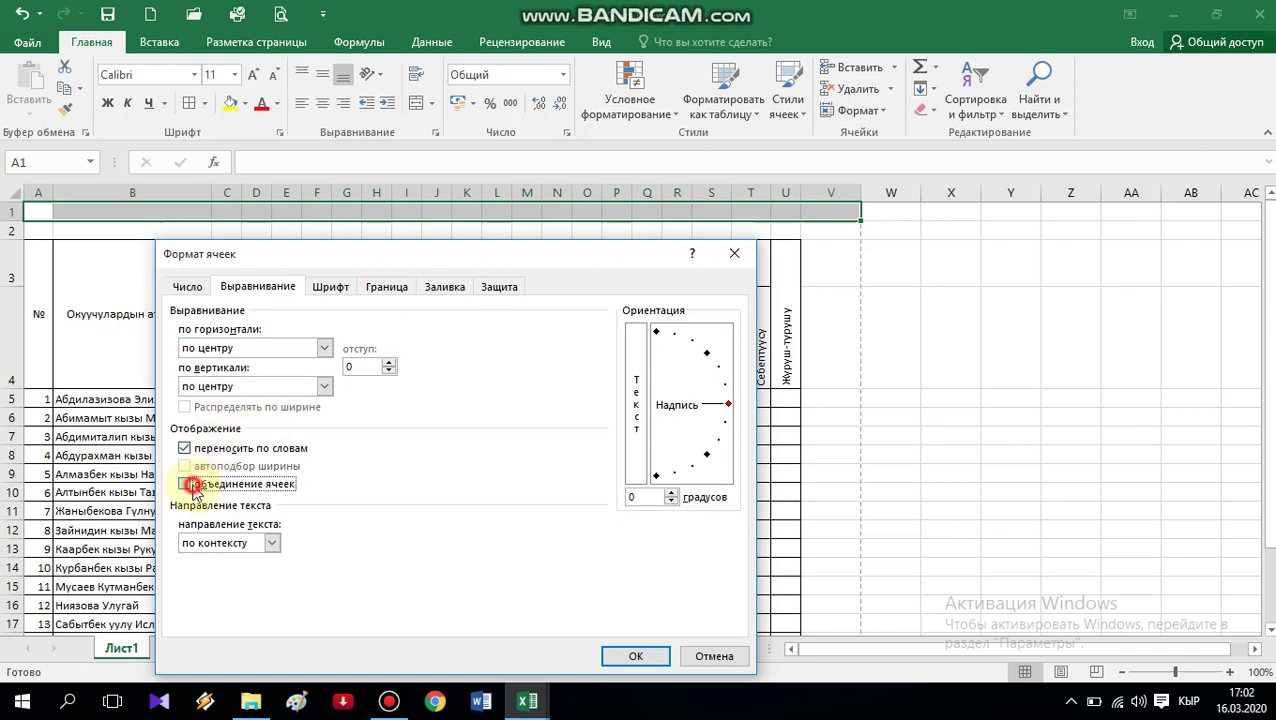
{"action": "left_click", "coordinate": [636, 657]}
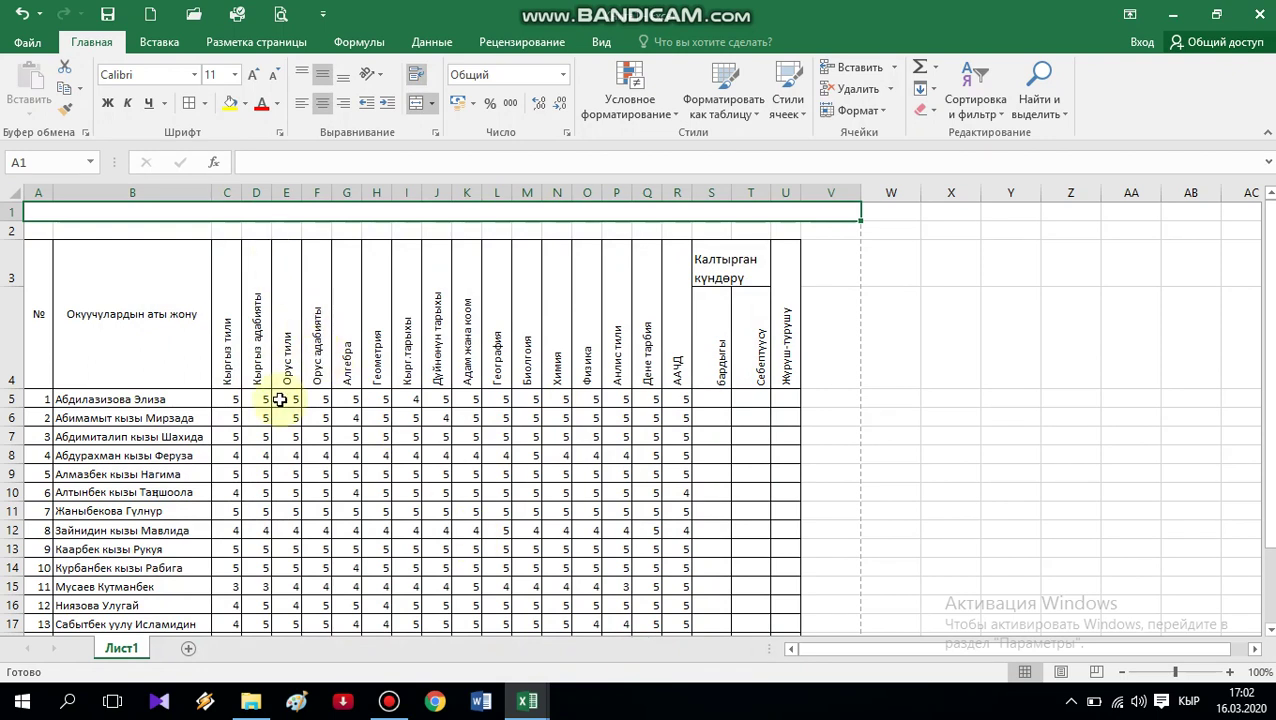
Type the title '№5 мектеп-гимназиясынын 10-классынын … III чейреги боюнча катышуу жана жетишүү ведомосту' in A1
{"action": "type", "text": "№5 мектеп-"}
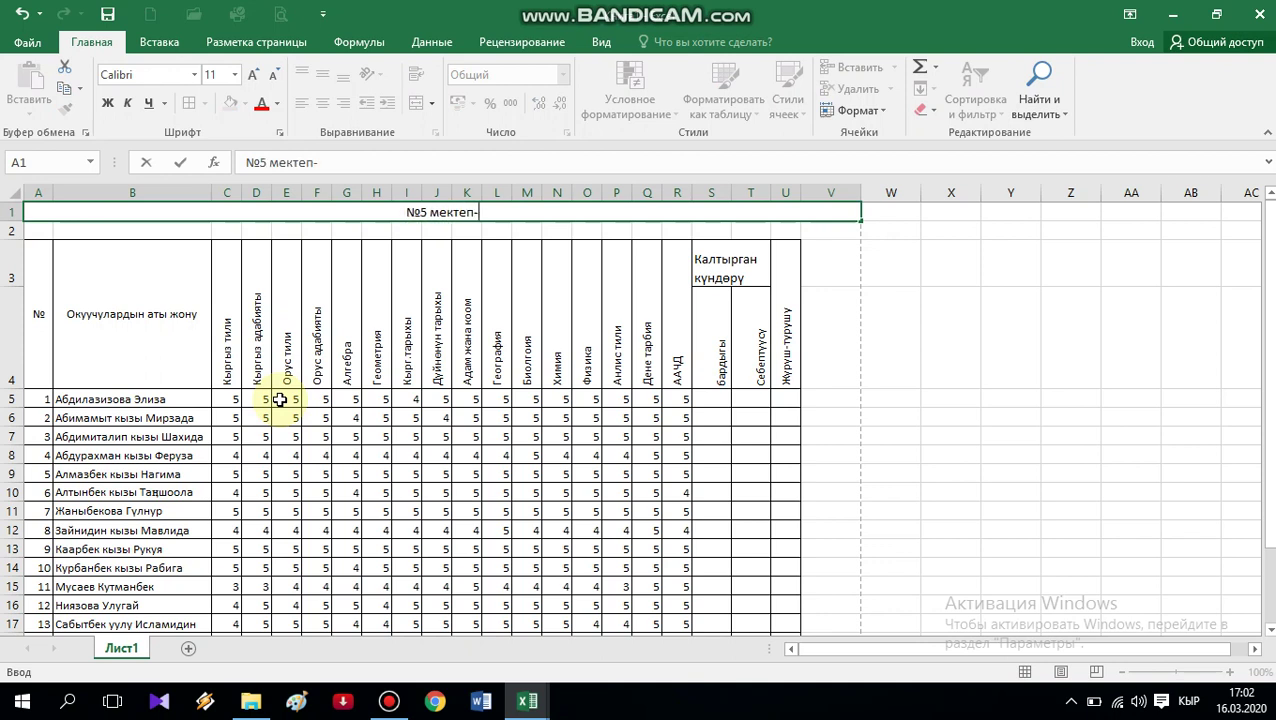
{"action": "type", "text": "гимнази"}
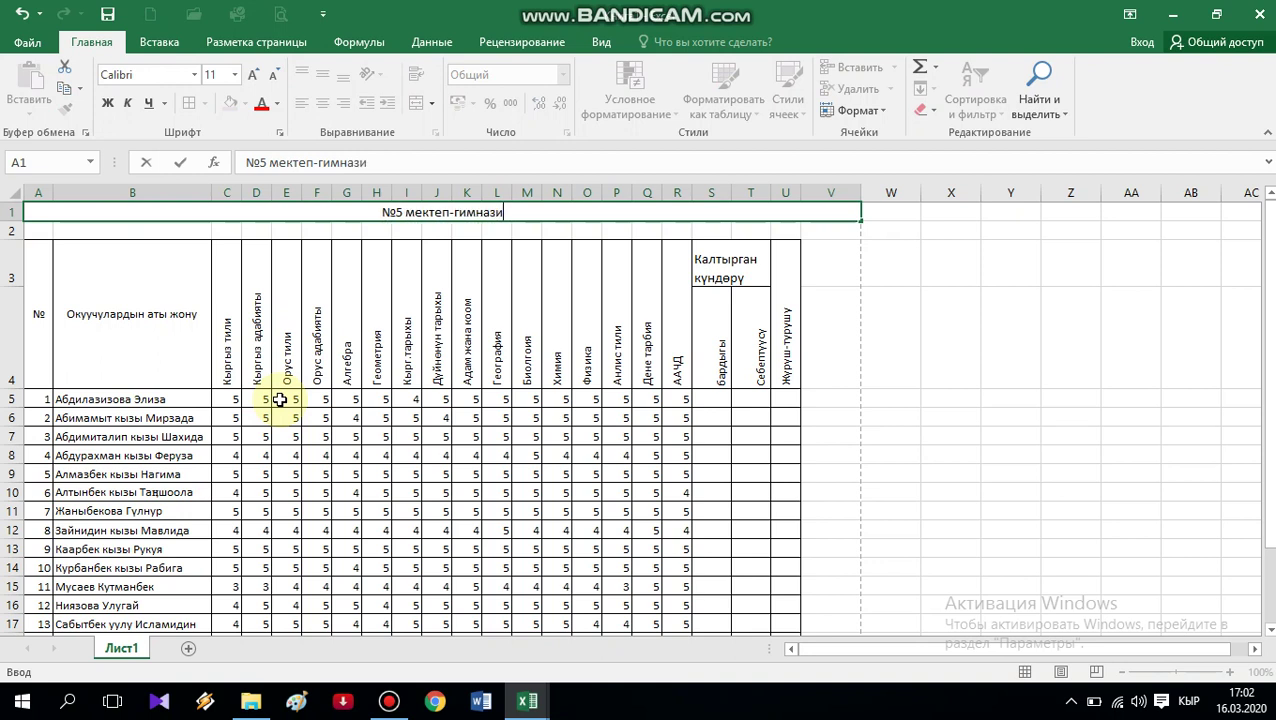
{"action": "type", "text": "ясынын"}
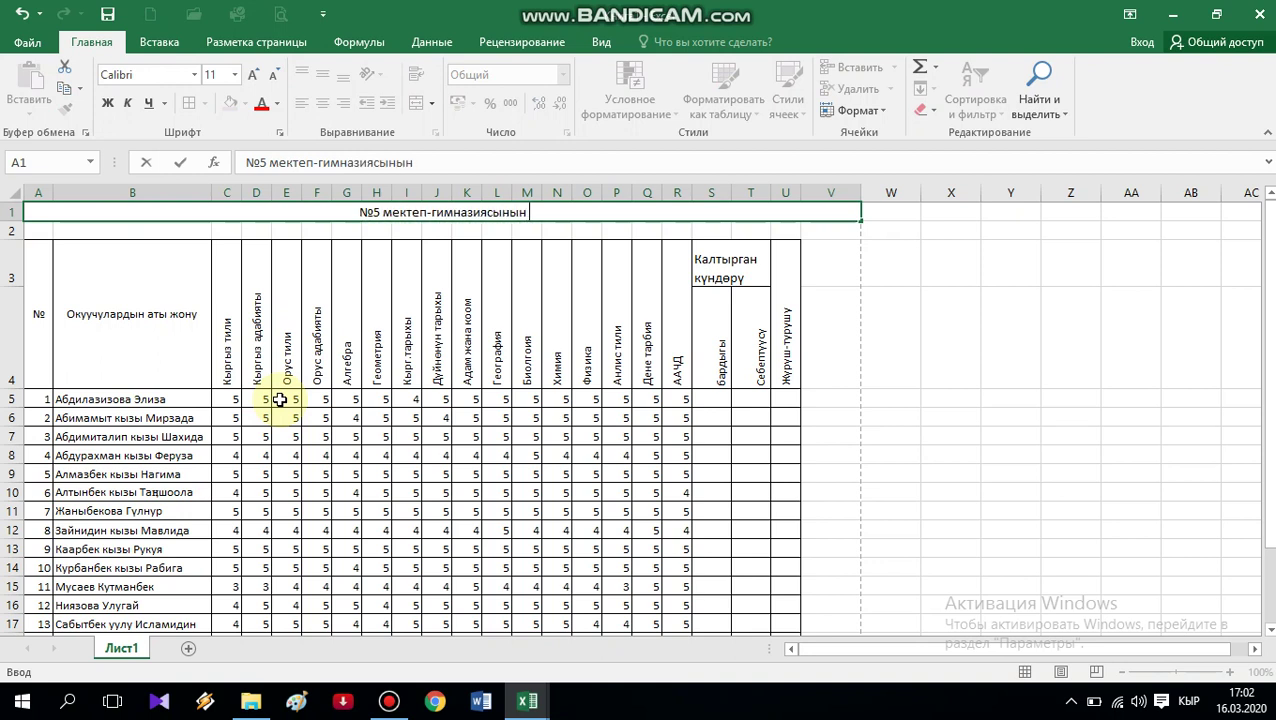
{"action": "type", "text": " 10-к"}
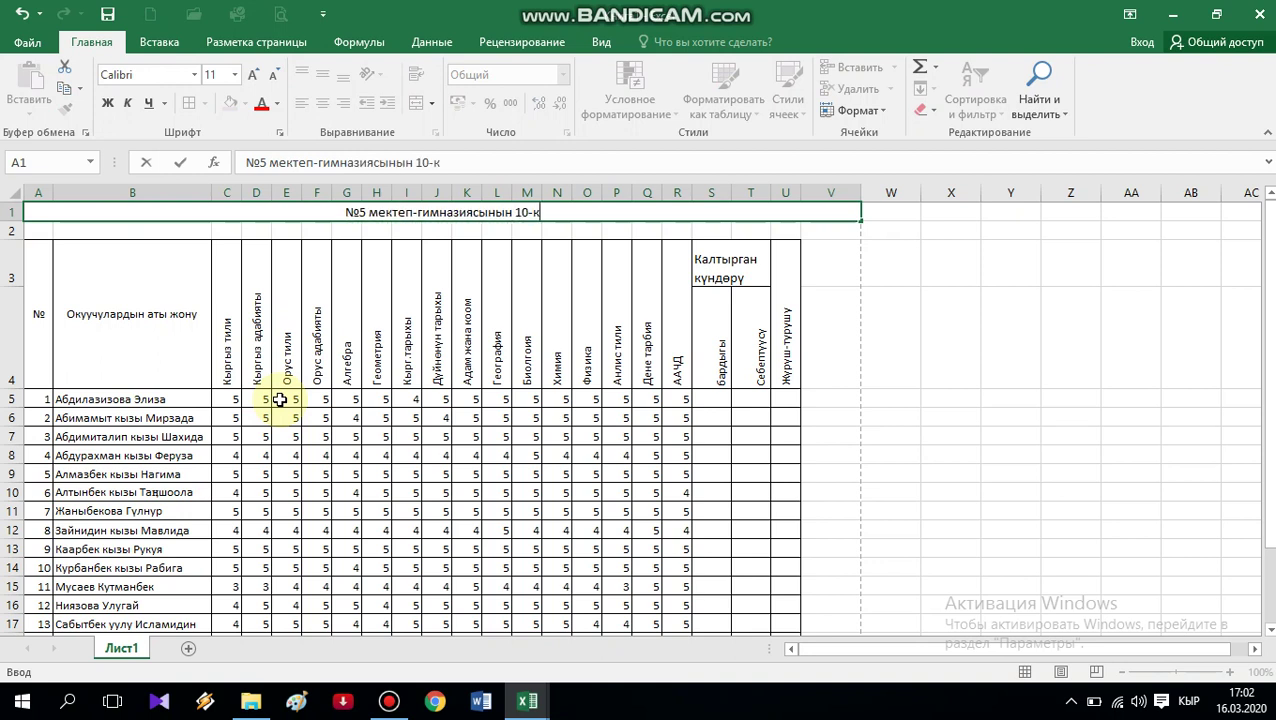
{"action": "type", "text": "лас"}
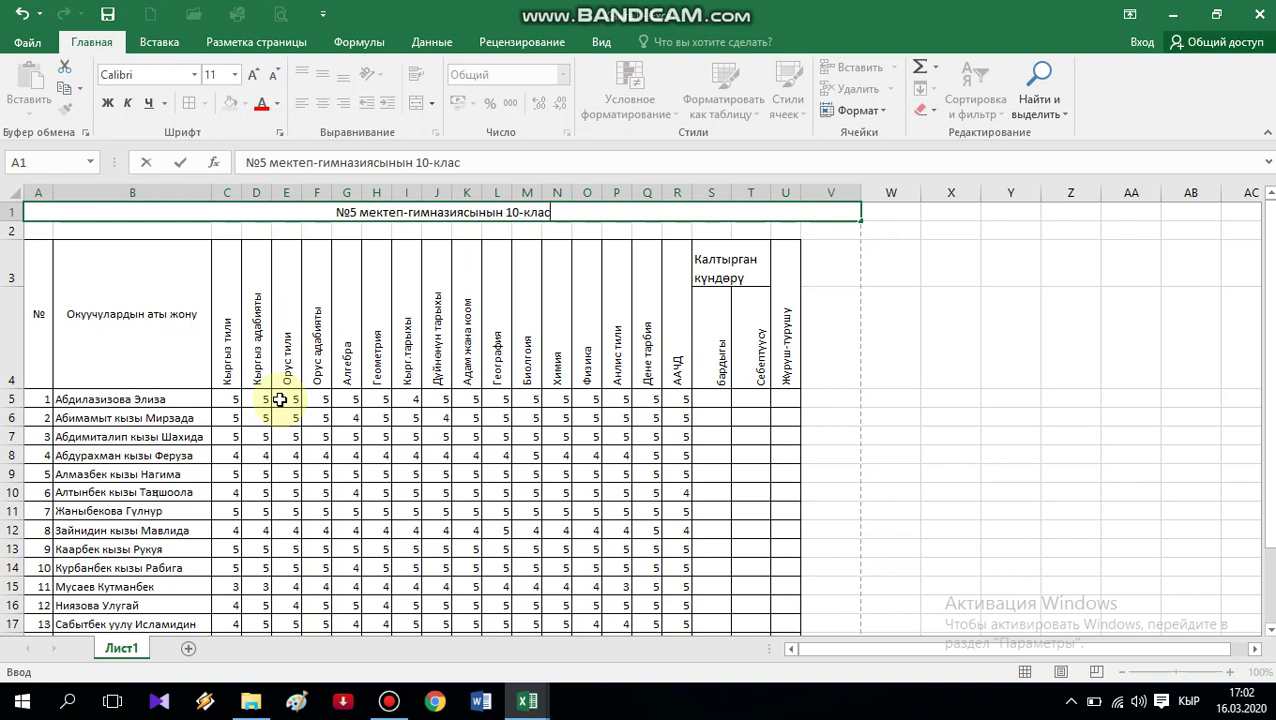
{"action": "type", "text": "сынын"}
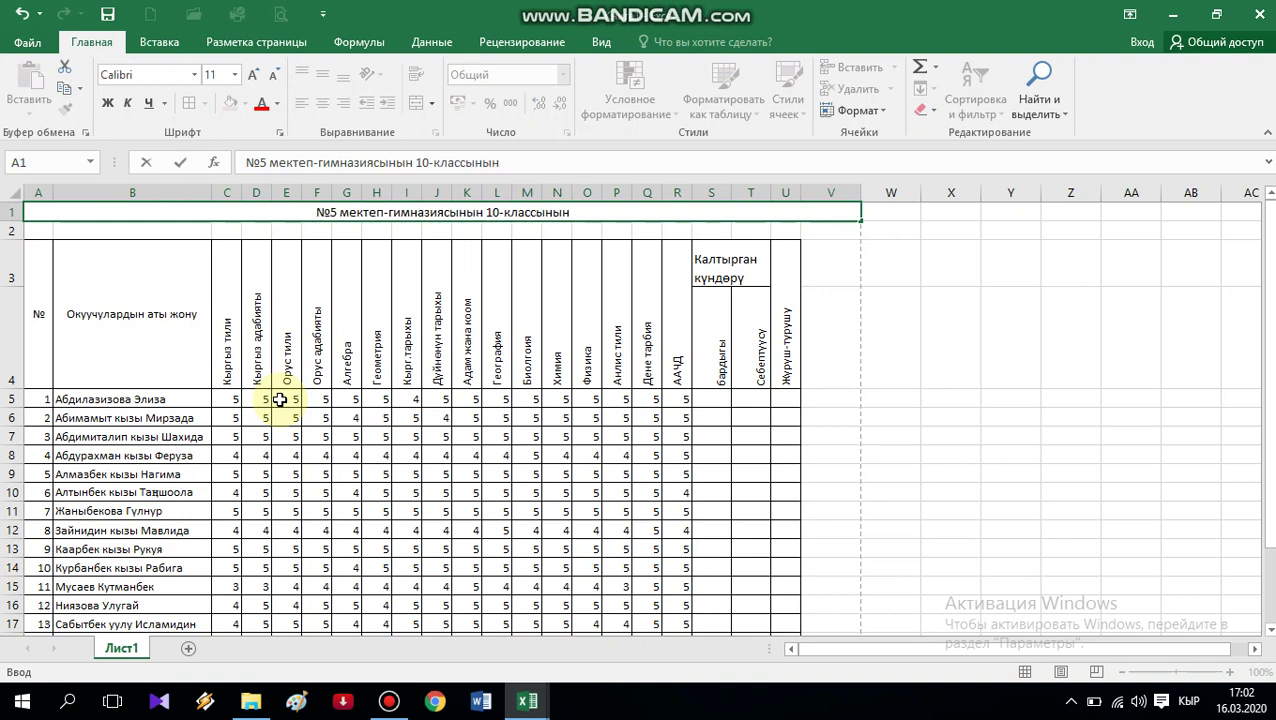
{"action": "type", "text": " окуучула"}
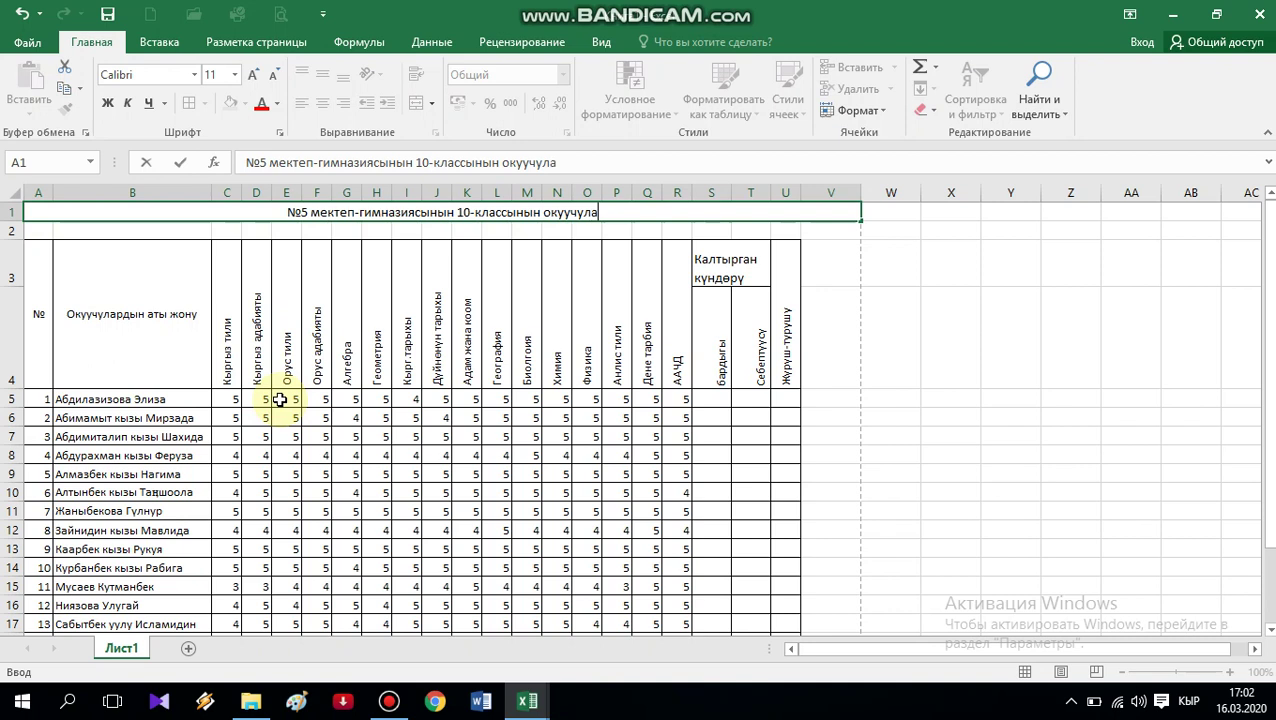
{"action": "type", "text": "рынын 2"}
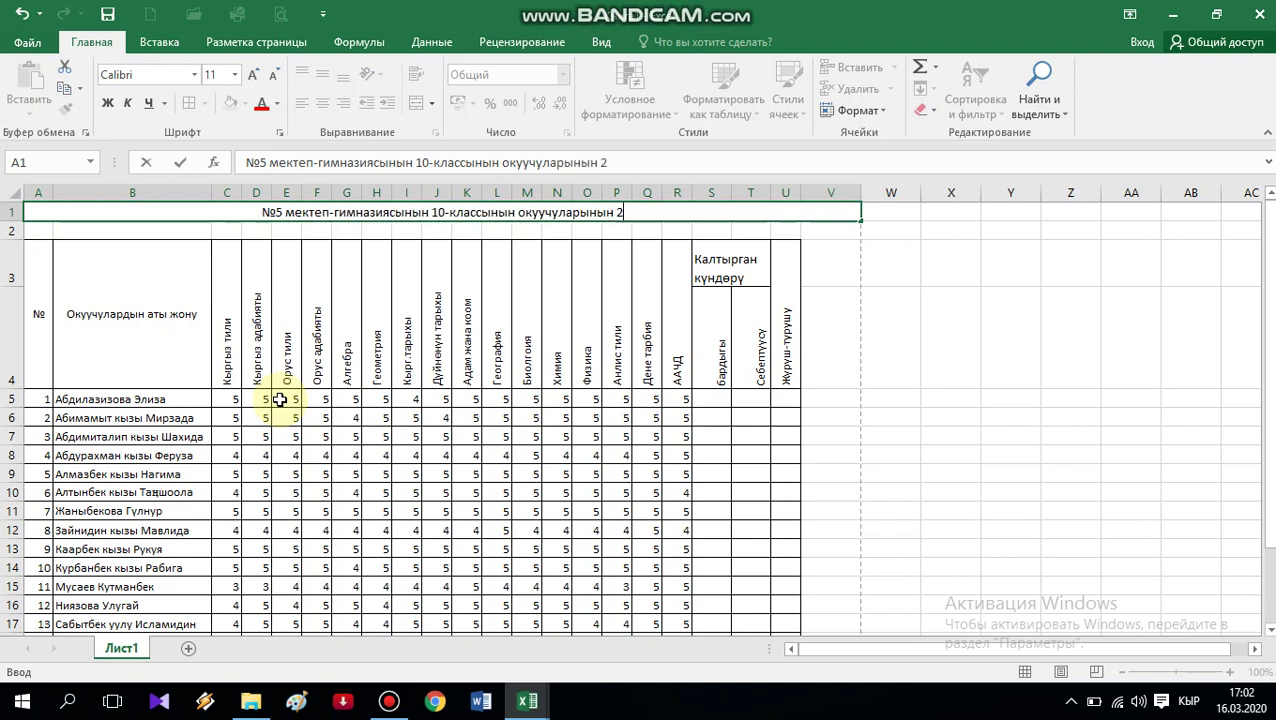
{"action": "type", "text": "019-"}
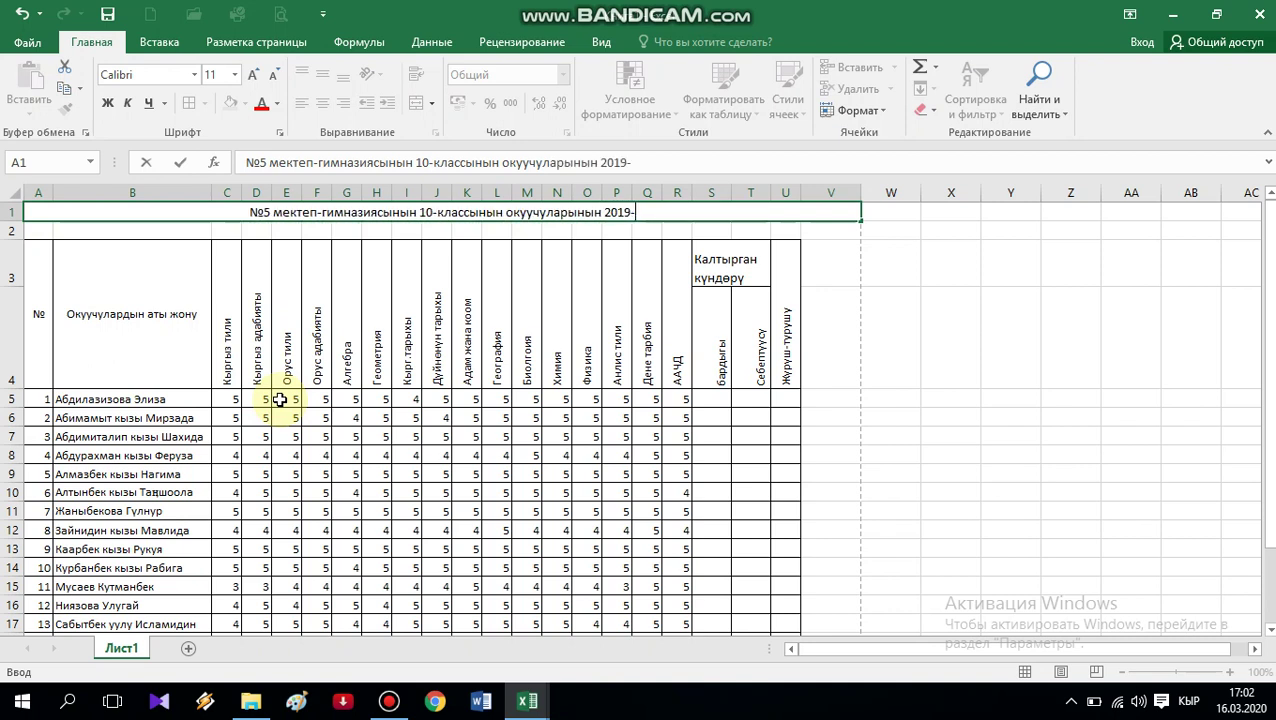
{"action": "type", "text": "2020"}
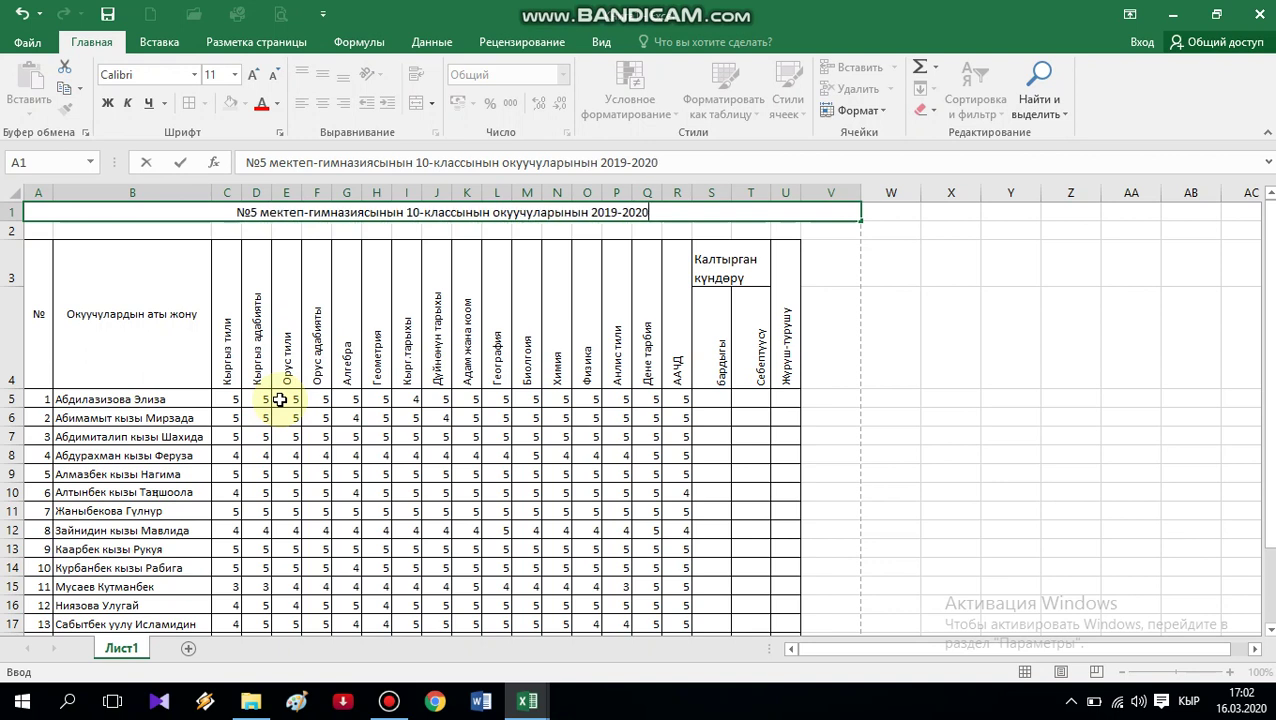
{"action": "type", "text": "-"}
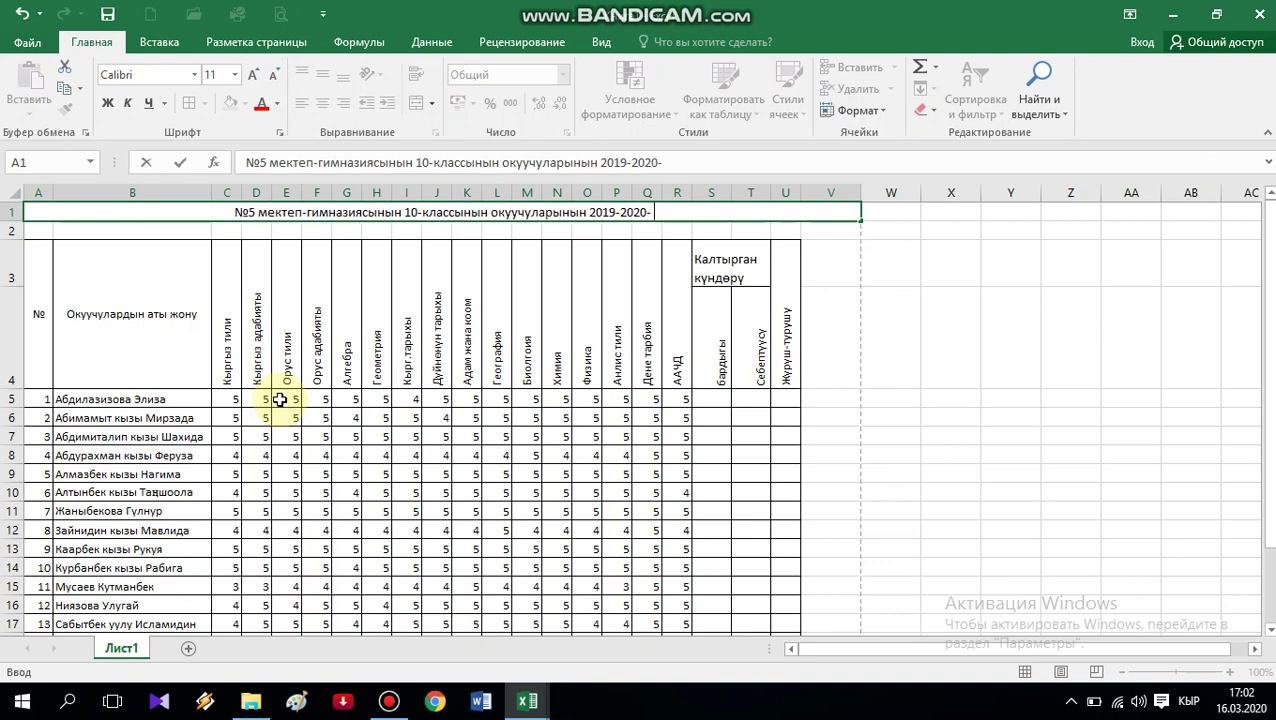
{"action": "type", "text": "о"}
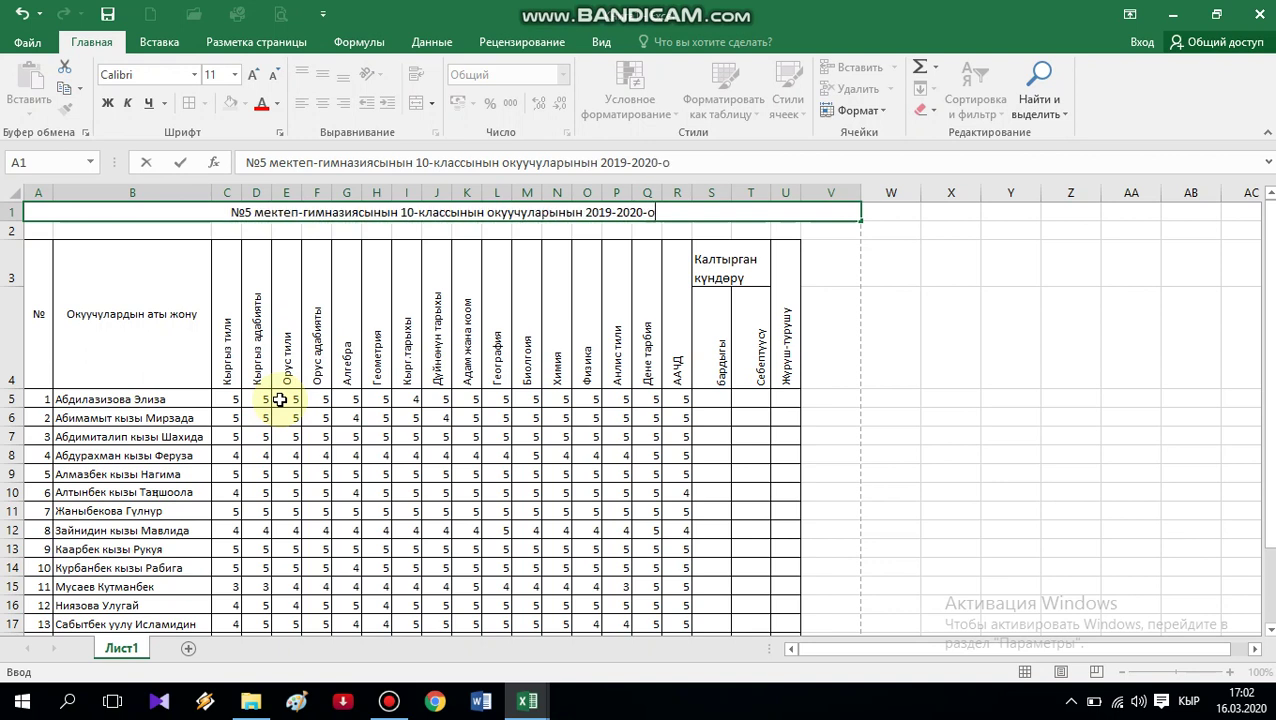
{"action": "type", "text": "куу жыл"}
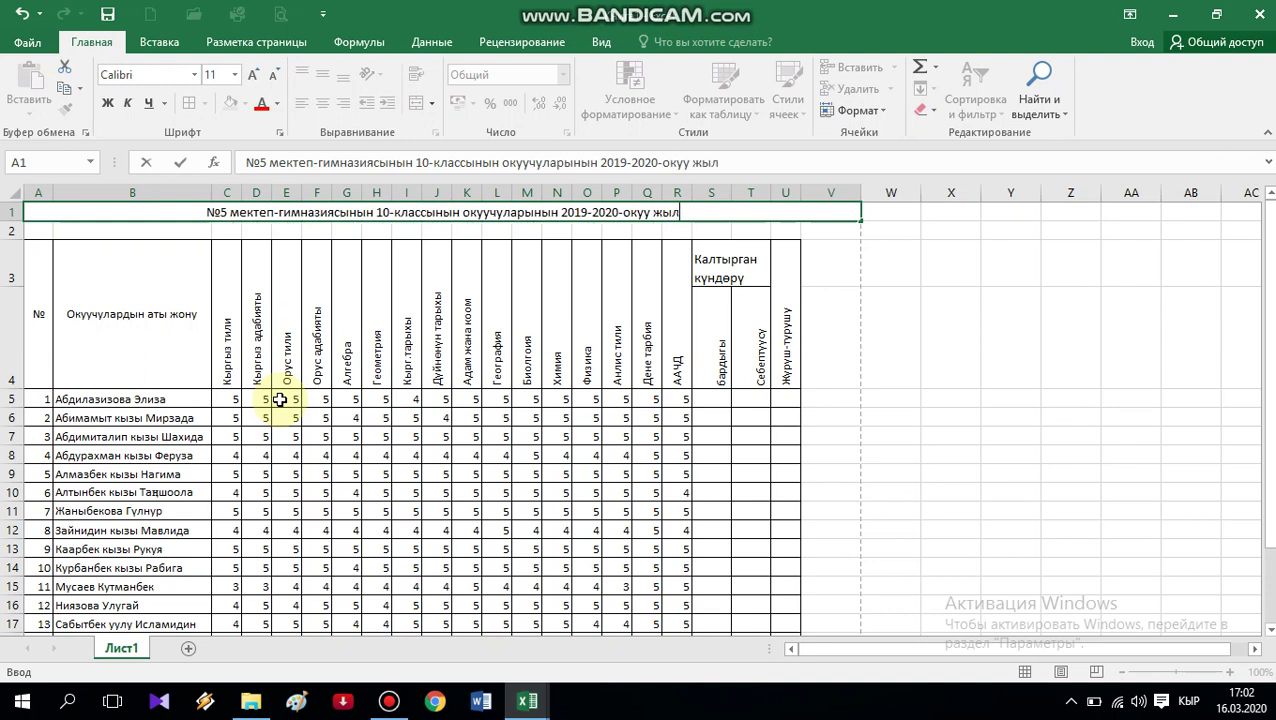
{"action": "type", "text": "ынын"}
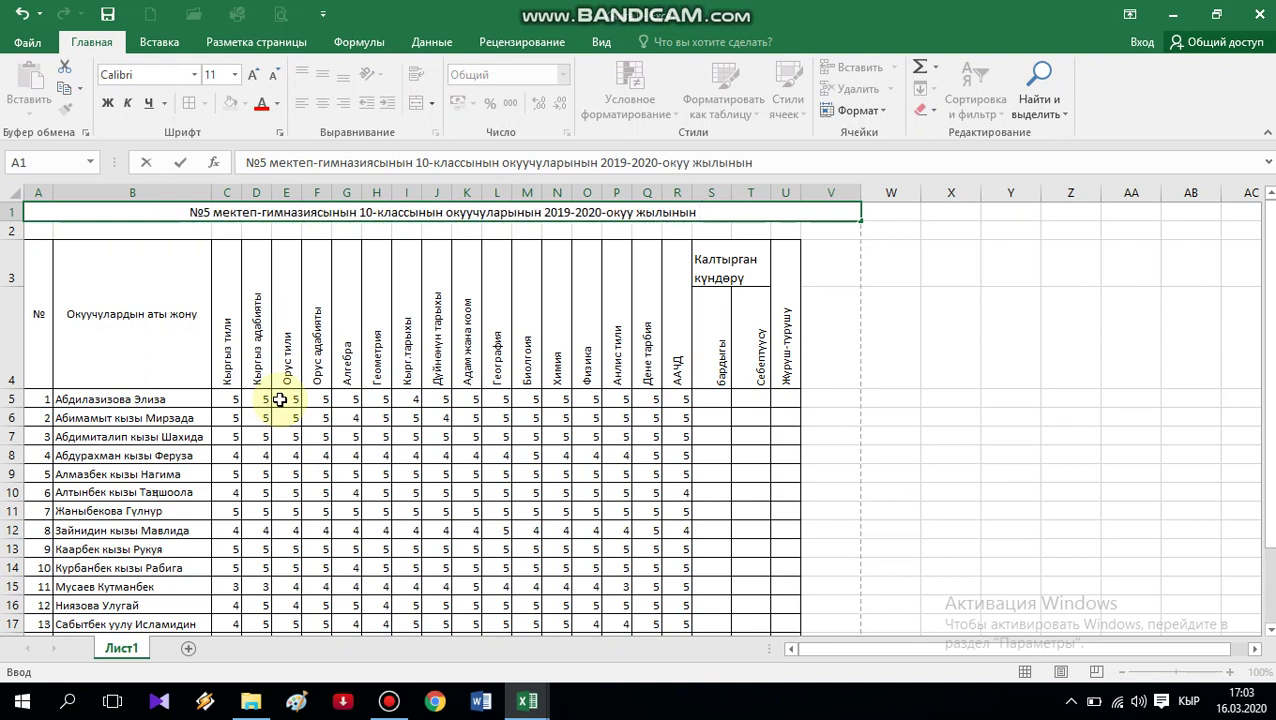
{"action": "key", "text": "alt+shift"}
{"action": "type", "text": " I"}
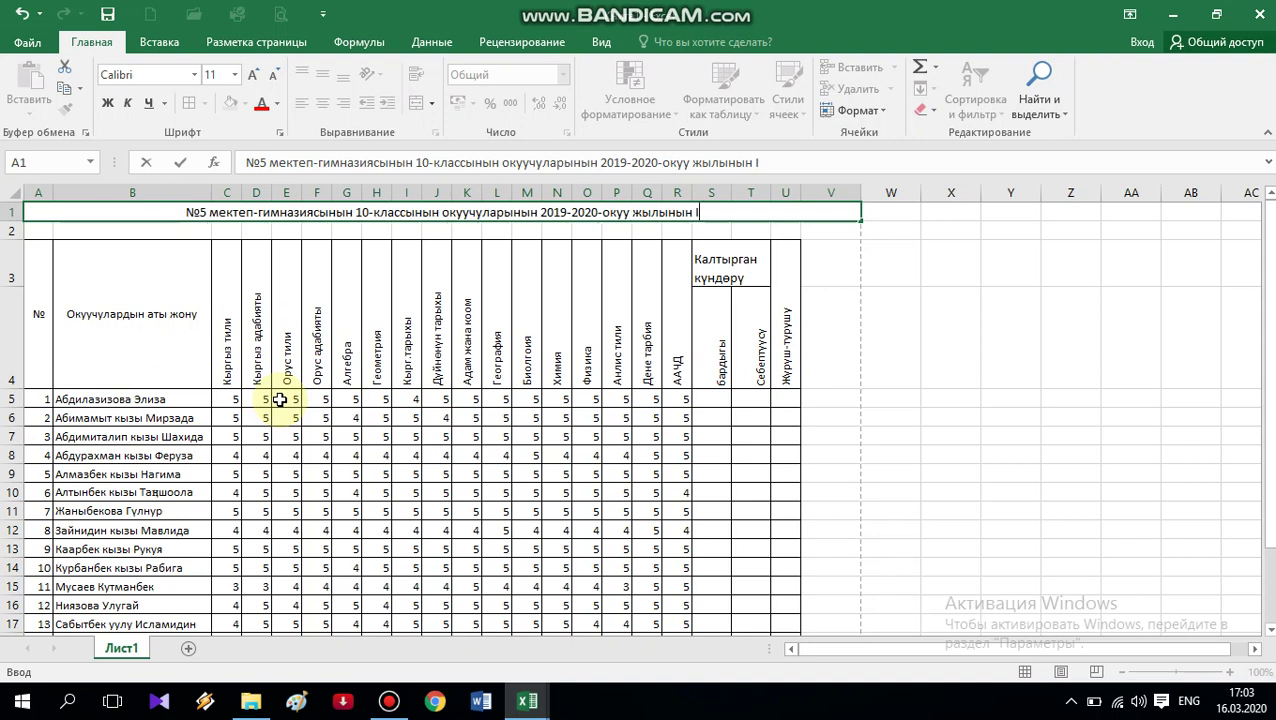
{"action": "type", "text": "II"}
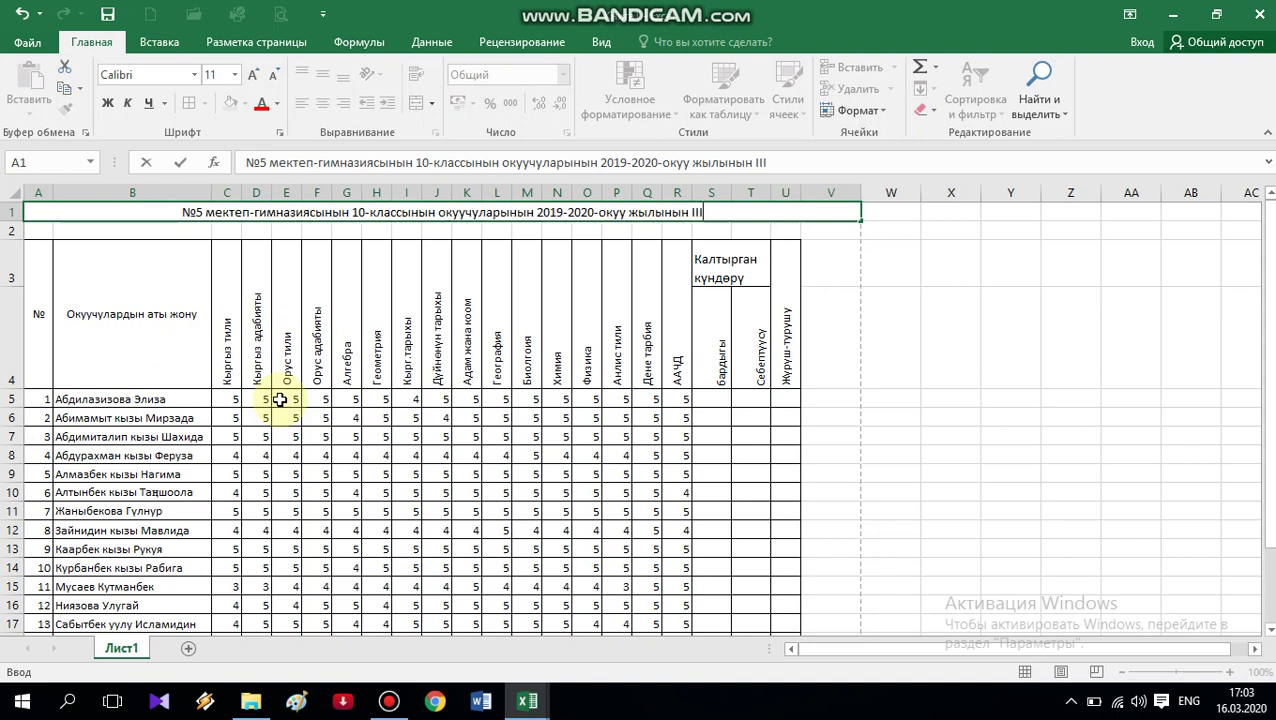
{"action": "type", "text": " че"}
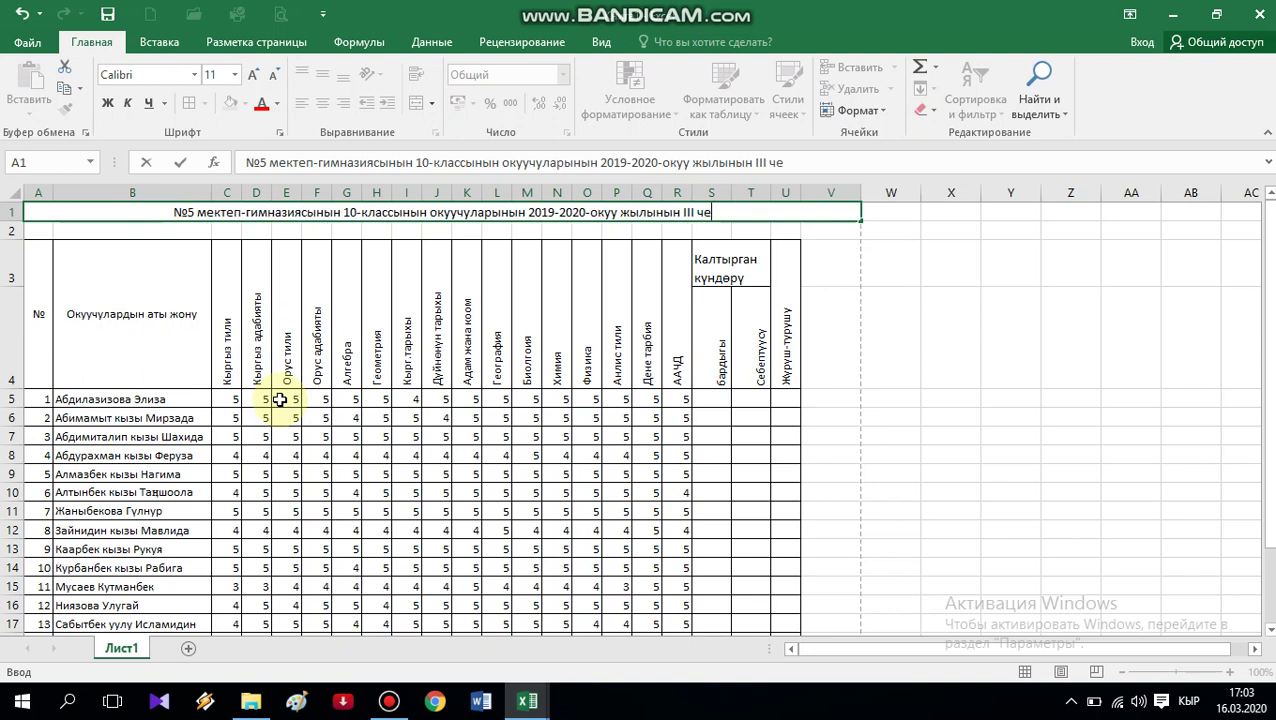
{"action": "type", "text": "йргеи"}
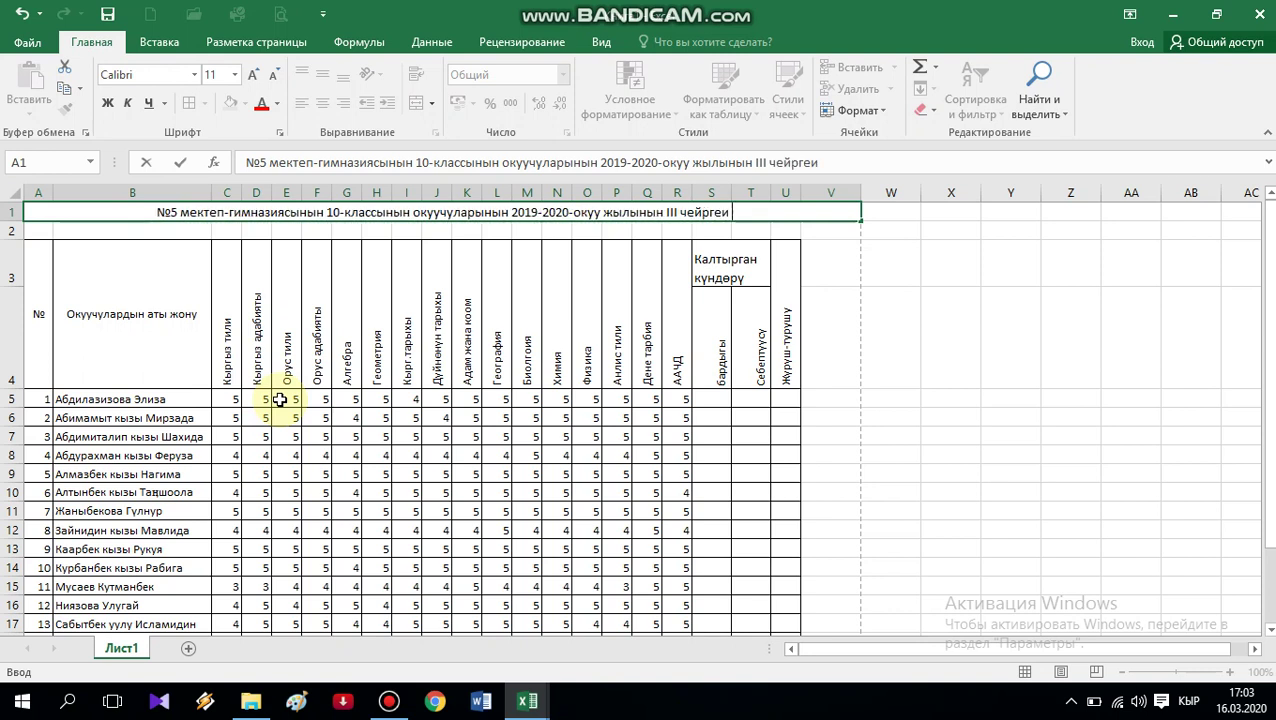
{"action": "type", "text": "боюнча"}
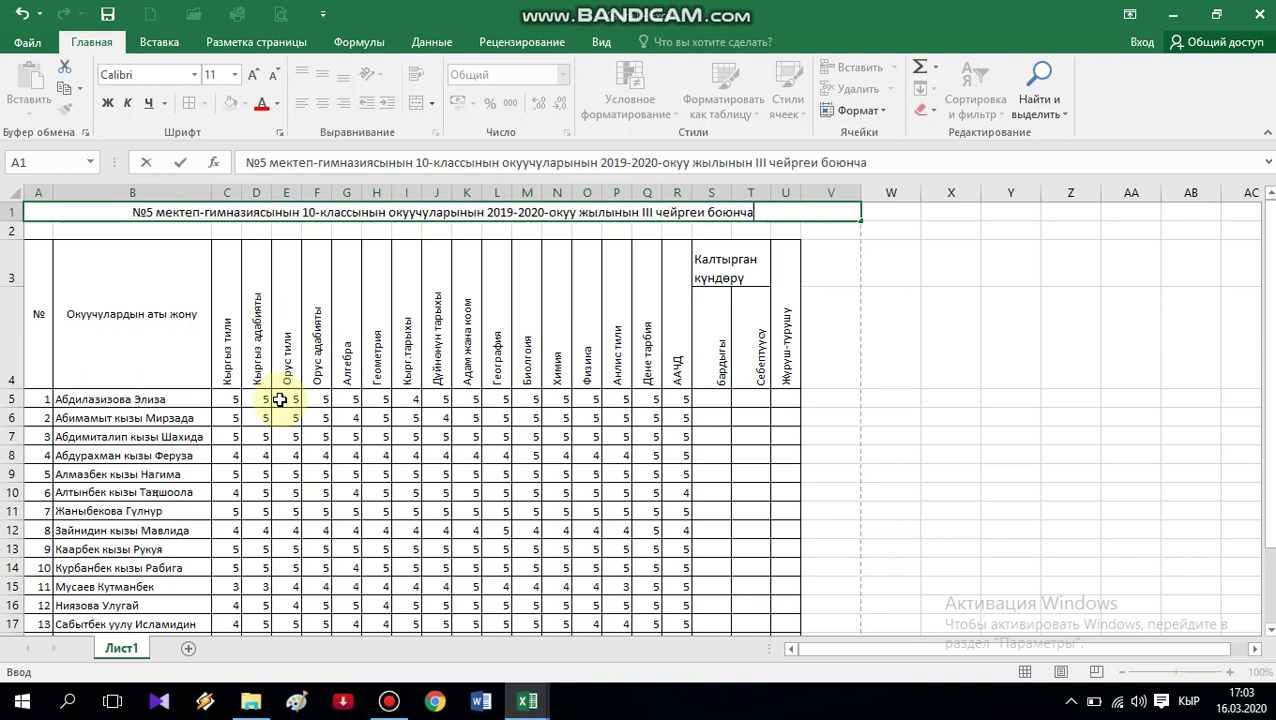
{"action": "type", "text": " каты"}
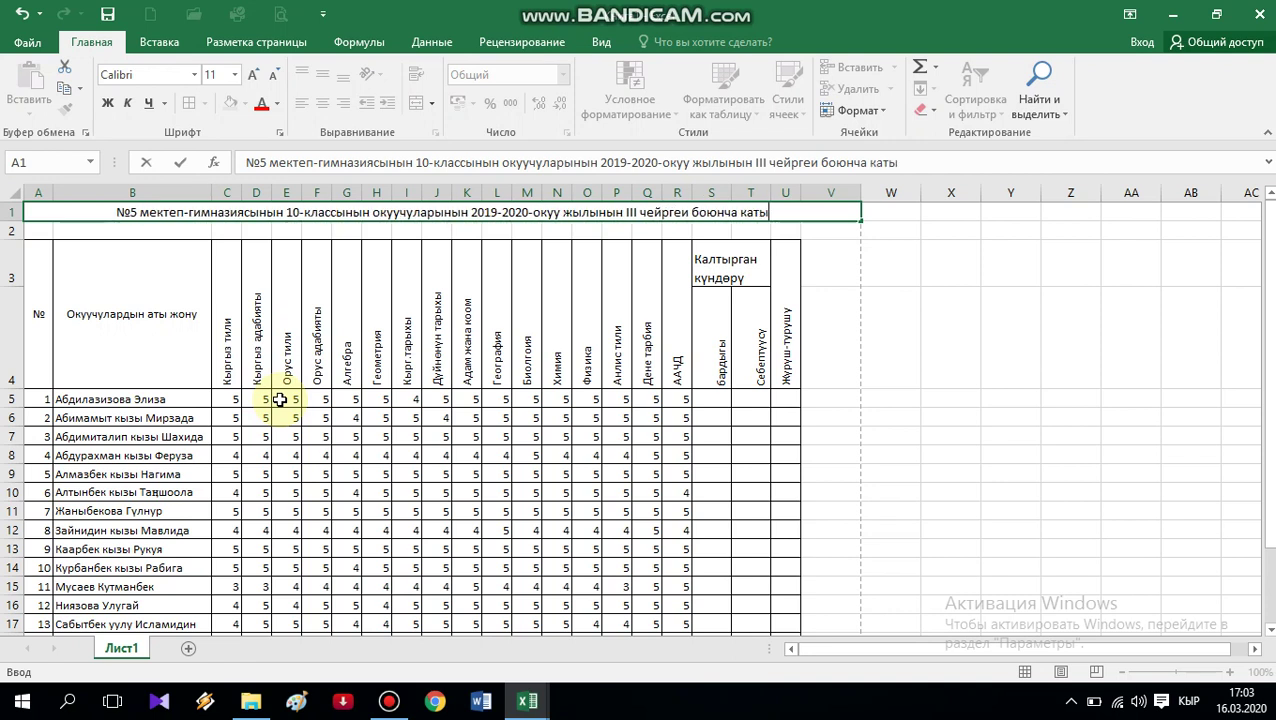
{"action": "type", "text": "шуу жа"}
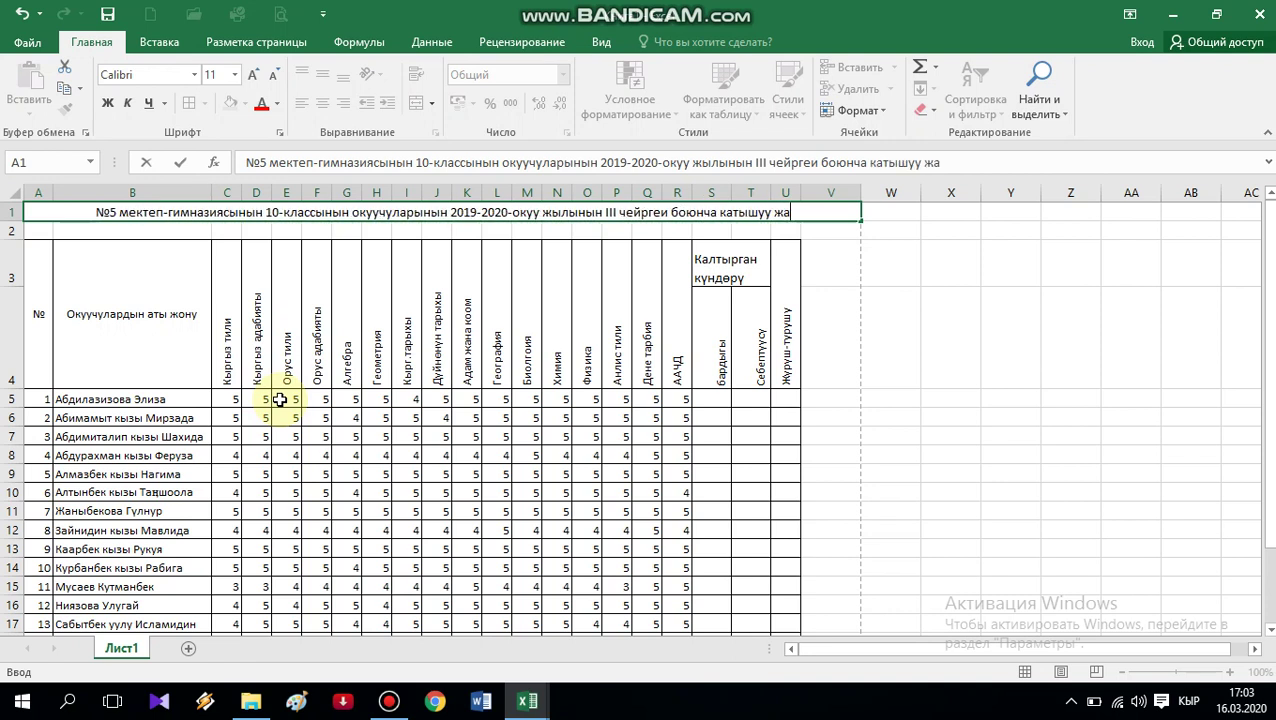
{"action": "type", "text": "на"}
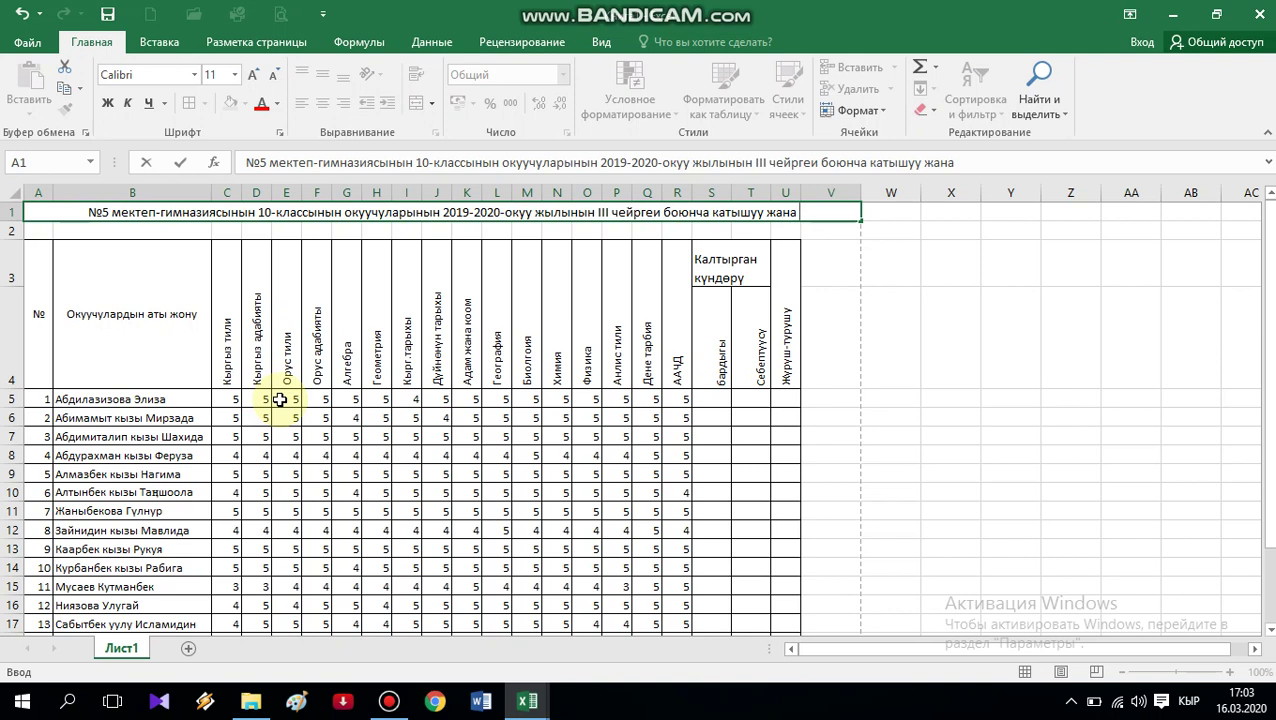
{"action": "type", "text": " жети"}
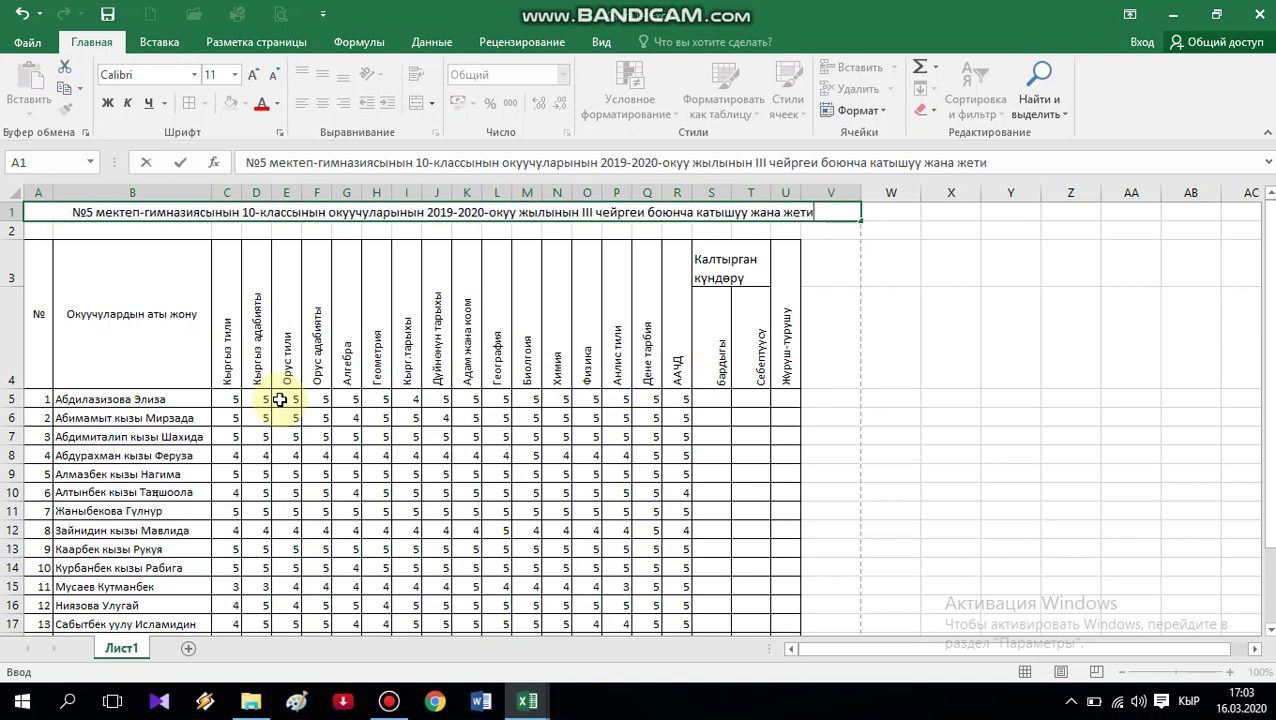
{"action": "type", "text": "шүү"}
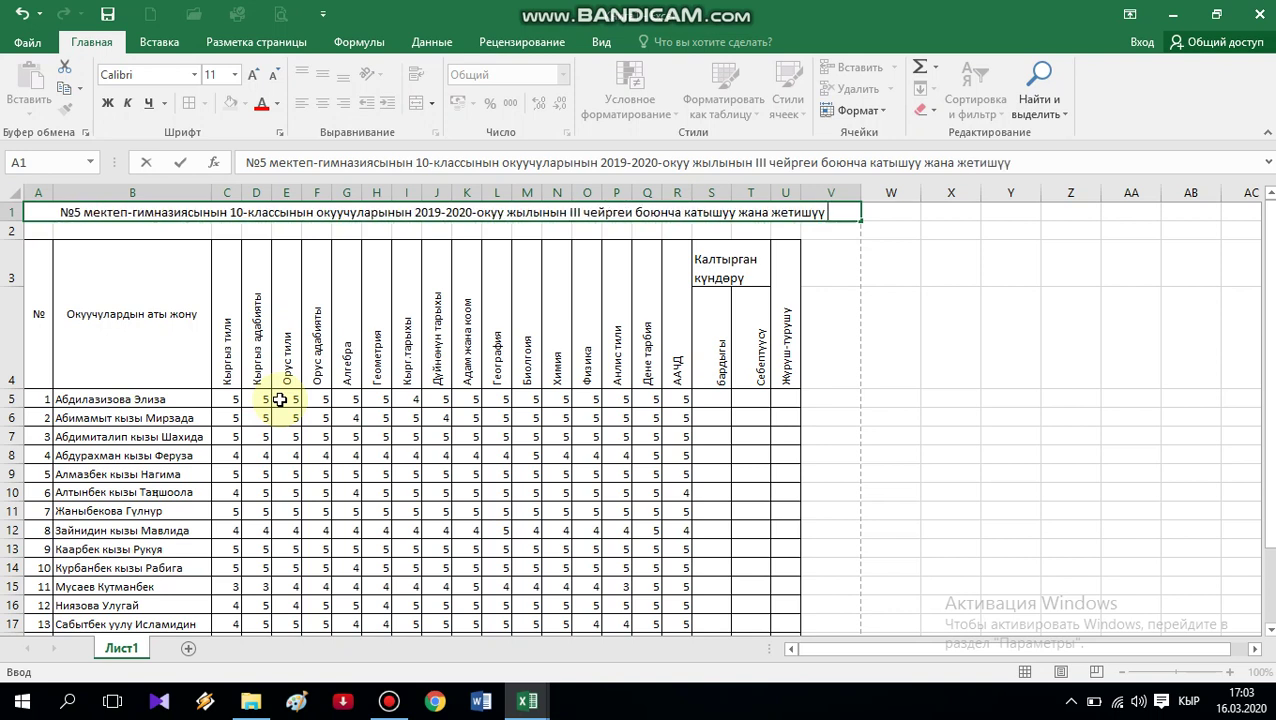
{"action": "type", "text": " ве"}
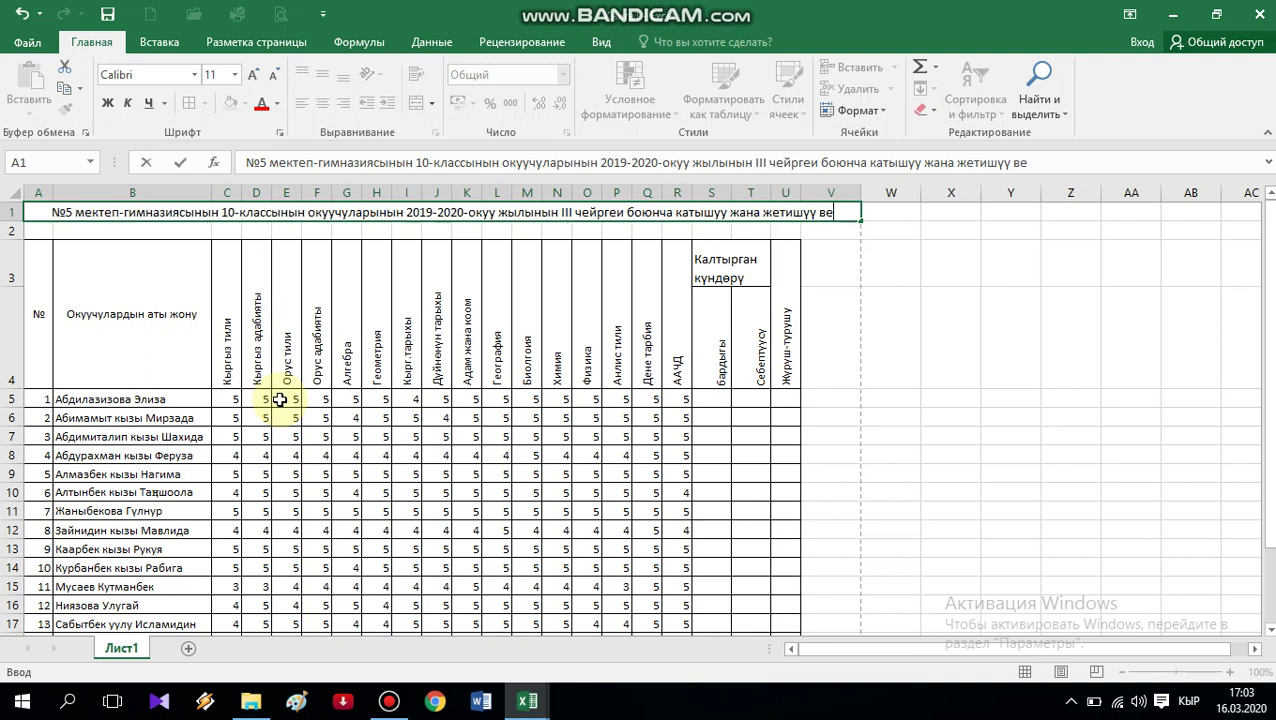
{"action": "type", "text": "домосту"}
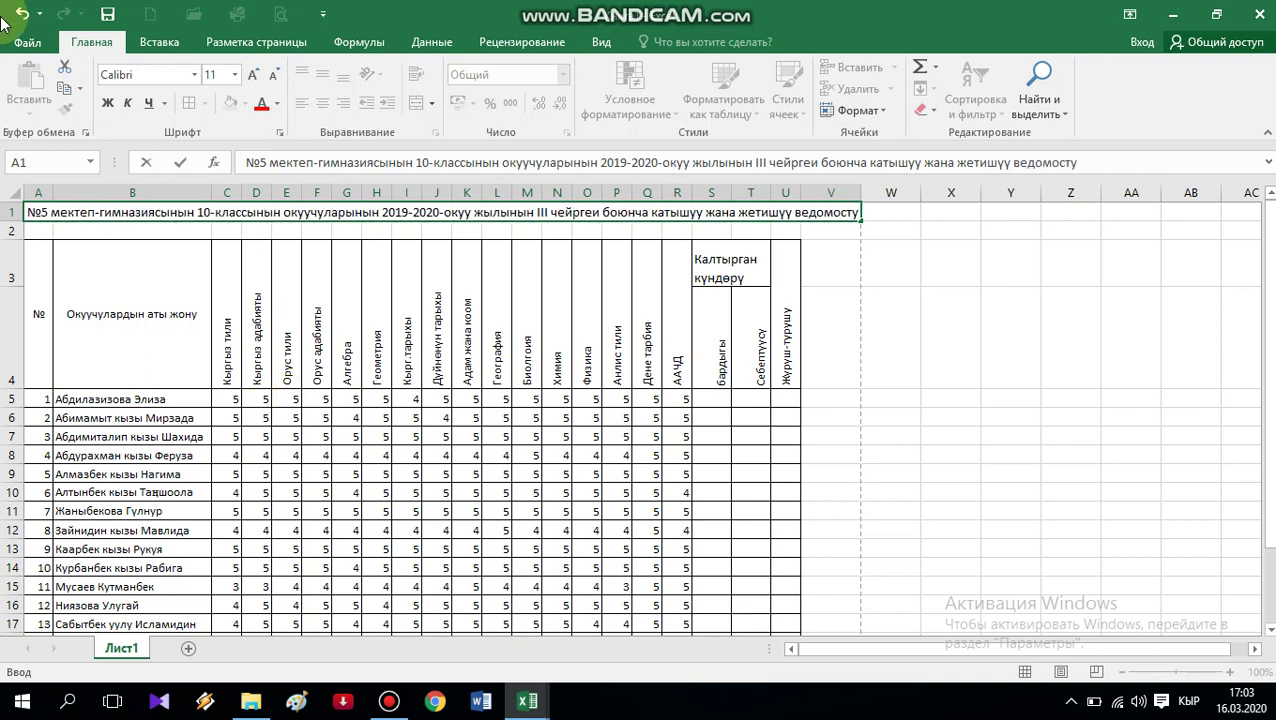
Commit the title text and make merged cell A1 bold
{"action": "left_click", "coordinate": [147, 337]}
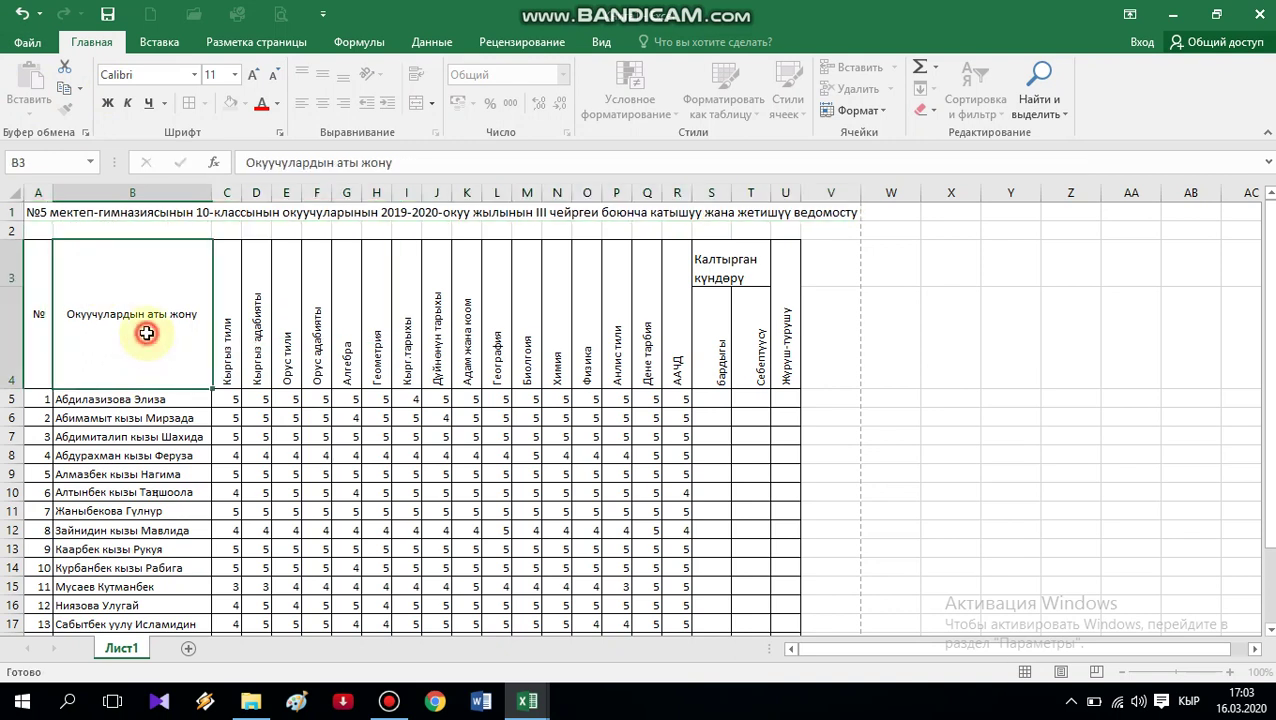
{"action": "left_click", "coordinate": [35, 211]}
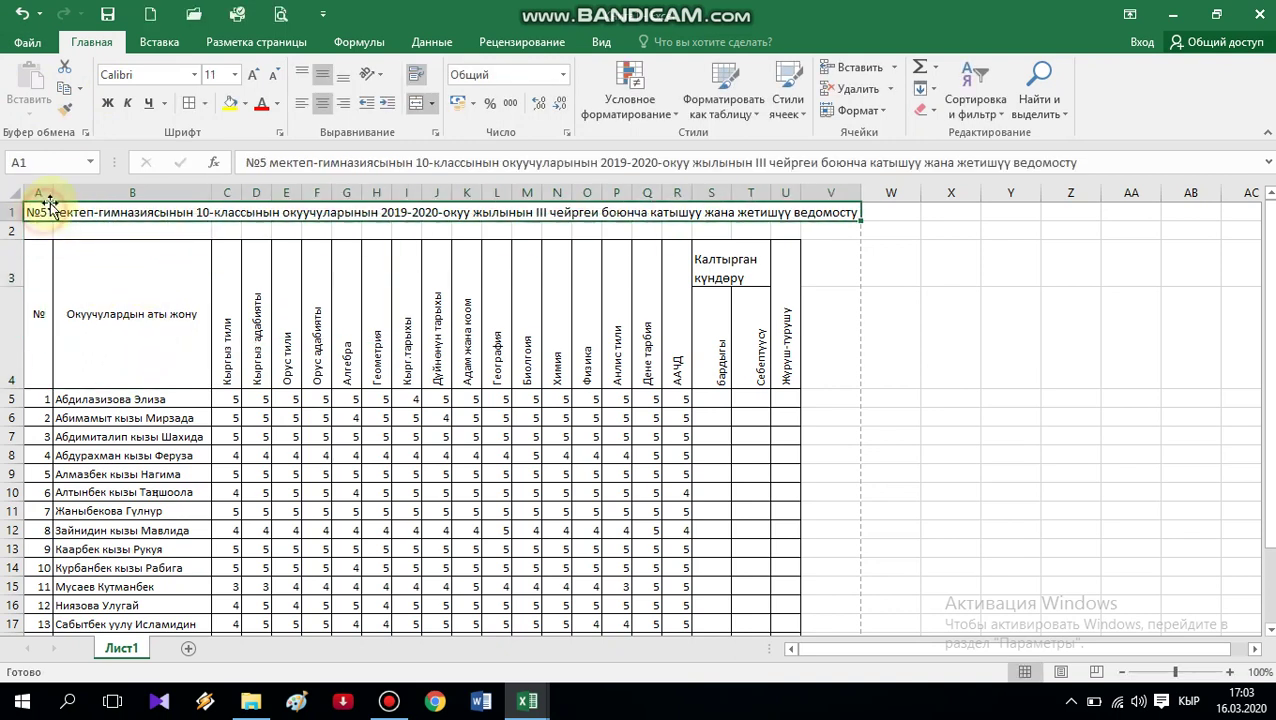
{"action": "left_click", "coordinate": [109, 103]}
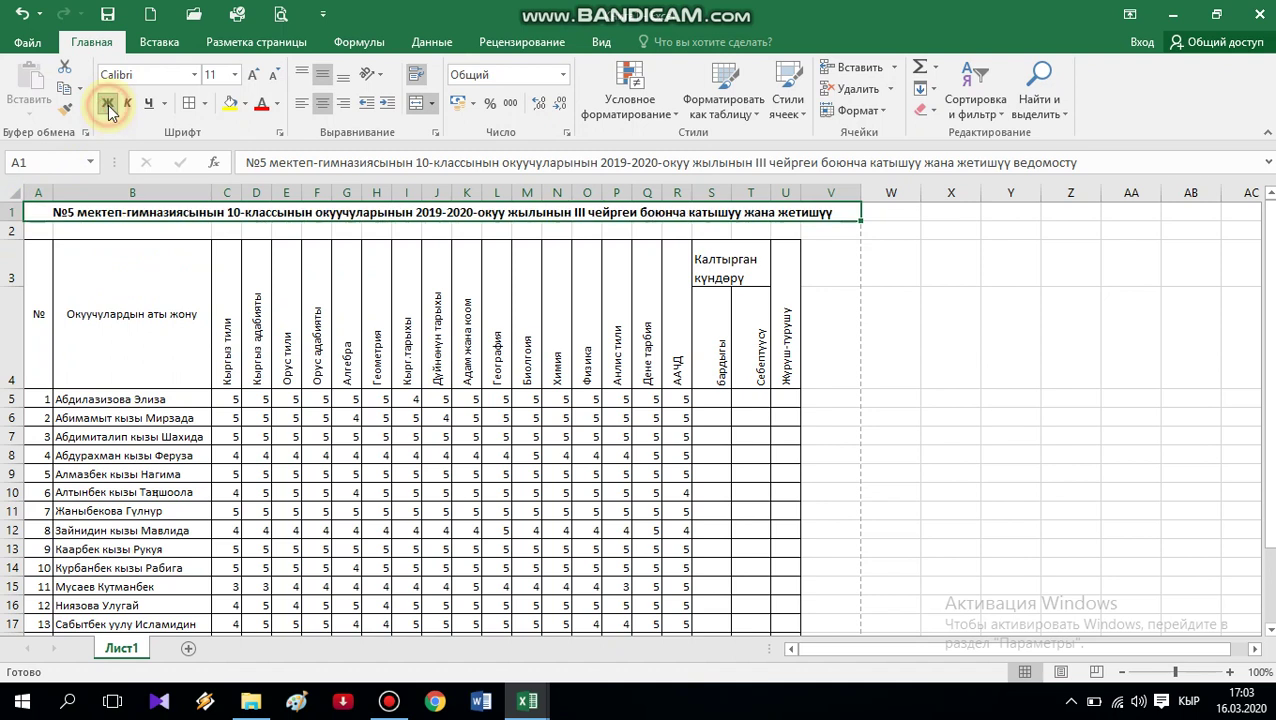
{"action": "left_click", "coordinate": [320, 488]}
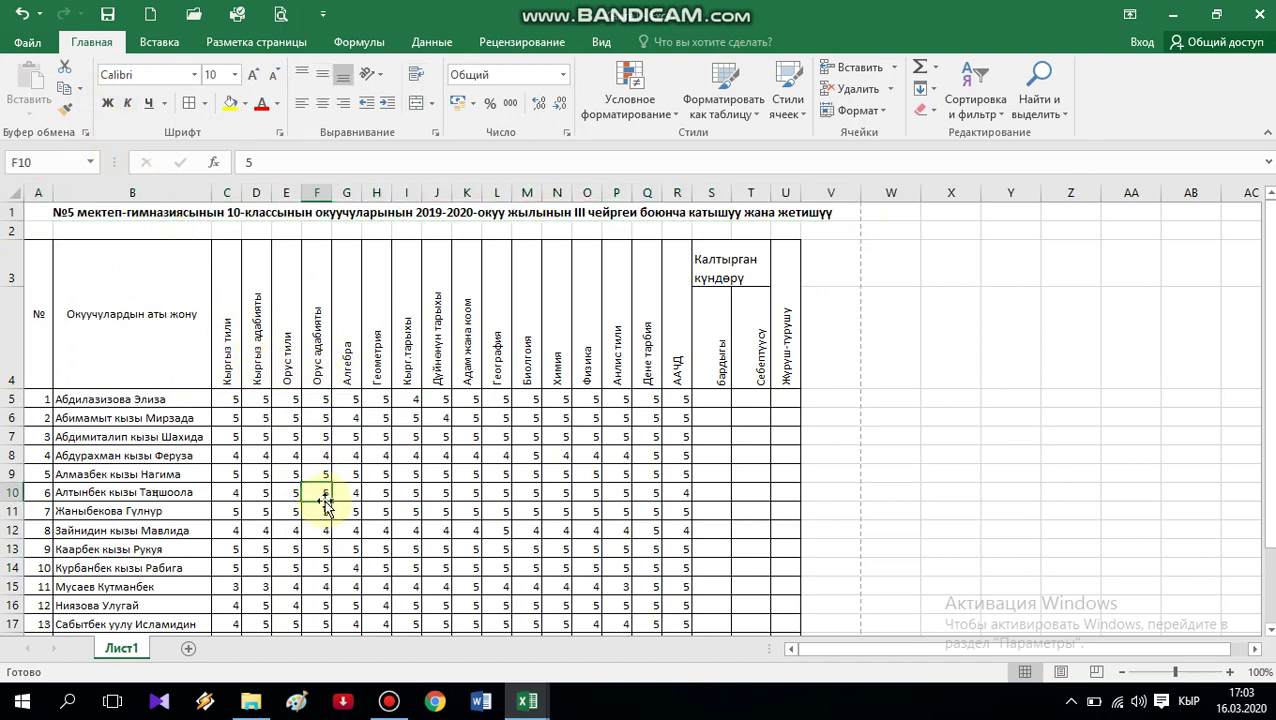
{"action": "scroll", "coordinate": [315, 500], "scroll_direction": "down", "scroll_amount": 2}
{"action": "scroll", "coordinate": [305, 492], "scroll_direction": "up", "scroll_amount": 2}
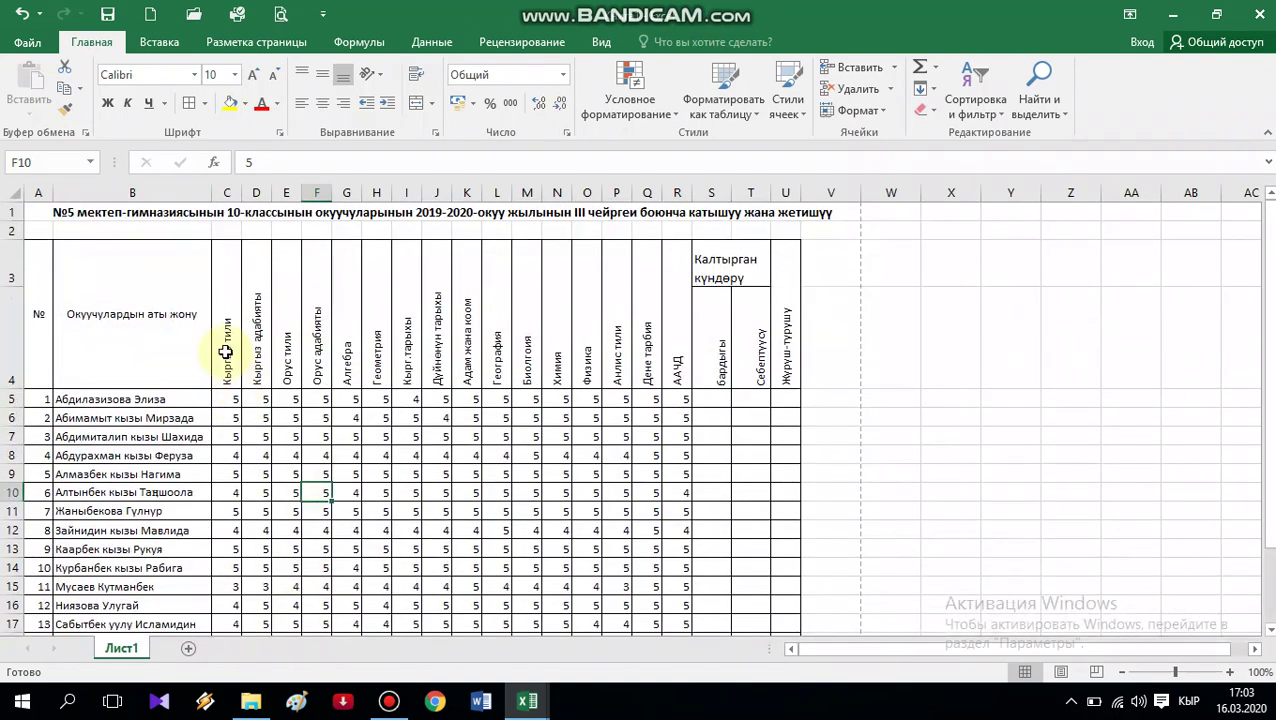
{"action": "scroll", "coordinate": [222, 450], "scroll_direction": "down", "scroll_amount": 3}
Enter the labels "5", "4", "3" and "2" in B24:B27
{"action": "left_click", "coordinate": [120, 472]}
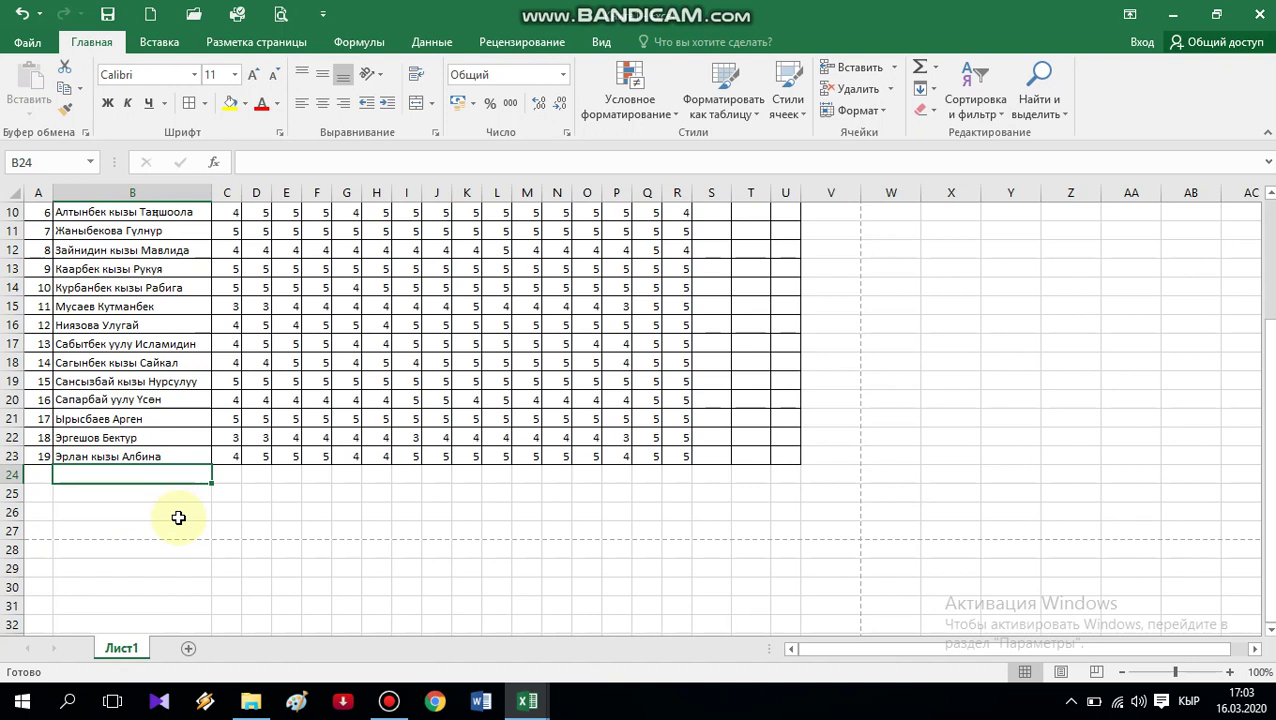
{"action": "type", "text": "\""}
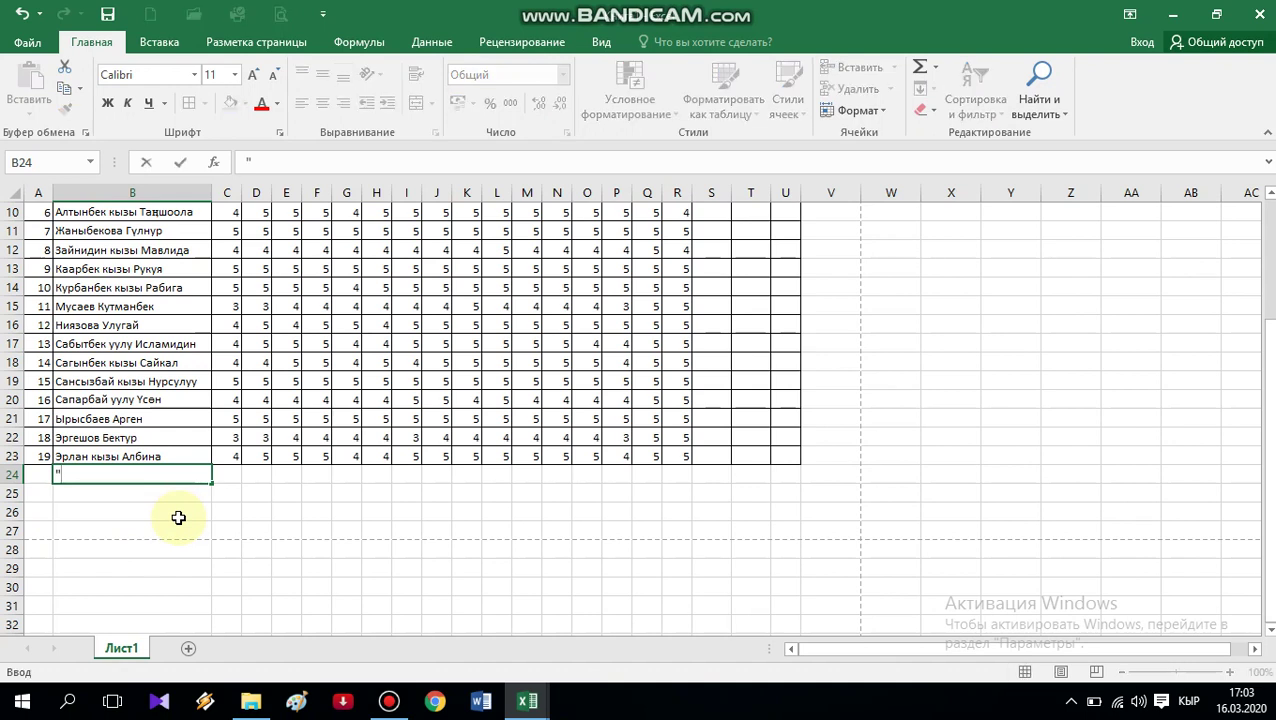
{"action": "type", "text": "%"}
{"action": "key", "text": "BackSpace"}
{"action": "key", "text": "Return"}
{"action": "type", "text": "\"4"}
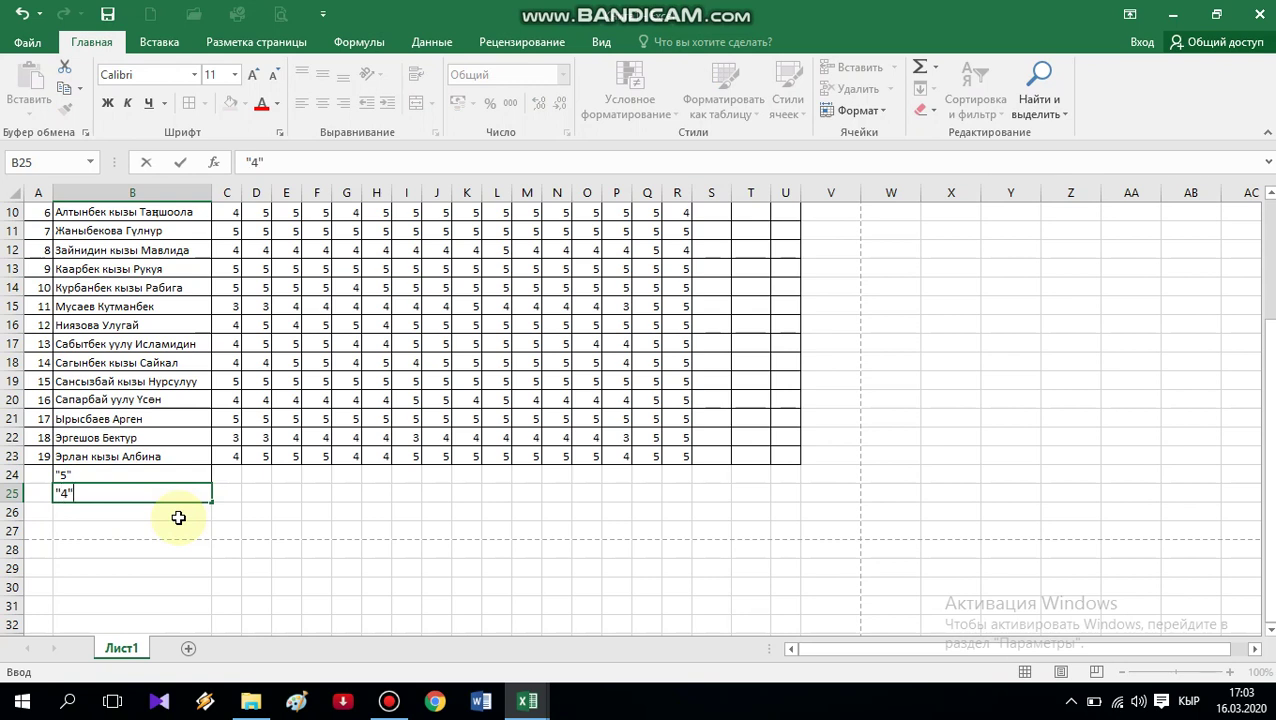
{"action": "key", "text": "Return"}
{"action": "type", "text": "№"}
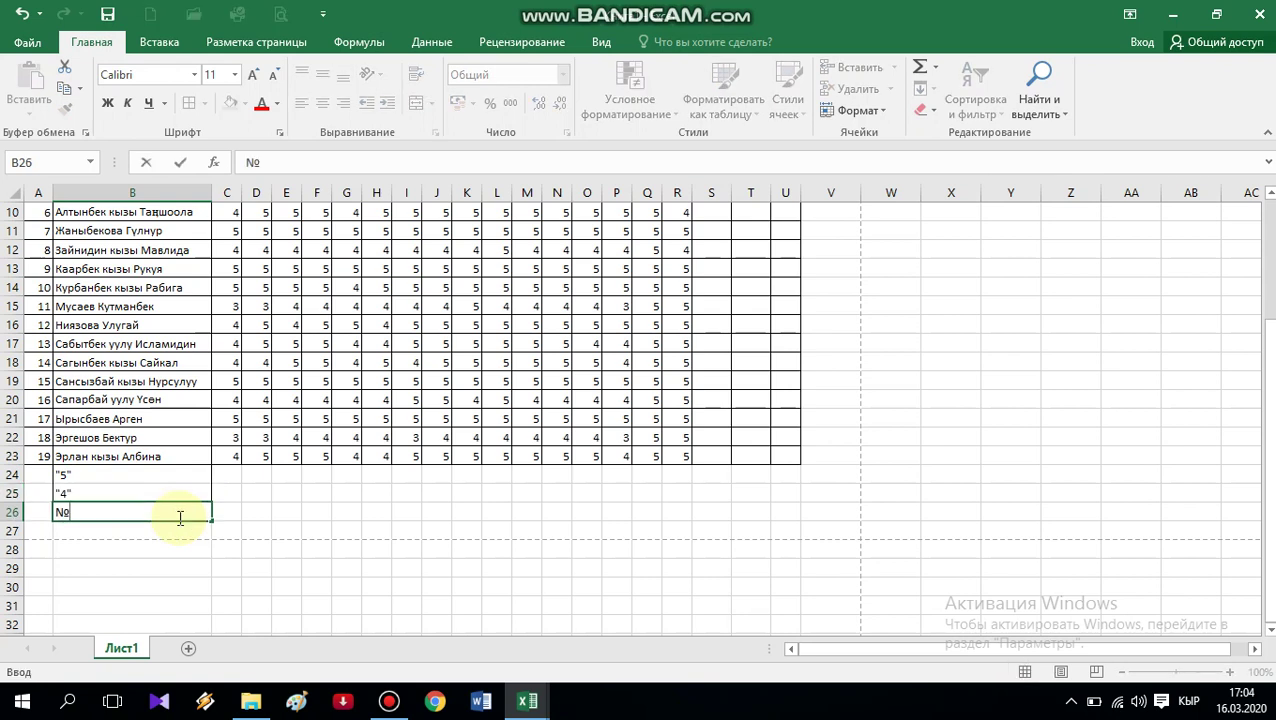
{"action": "key", "text": "BackSpace"}
{"action": "type", "text": "3"}
{"action": "key", "text": "Return"}
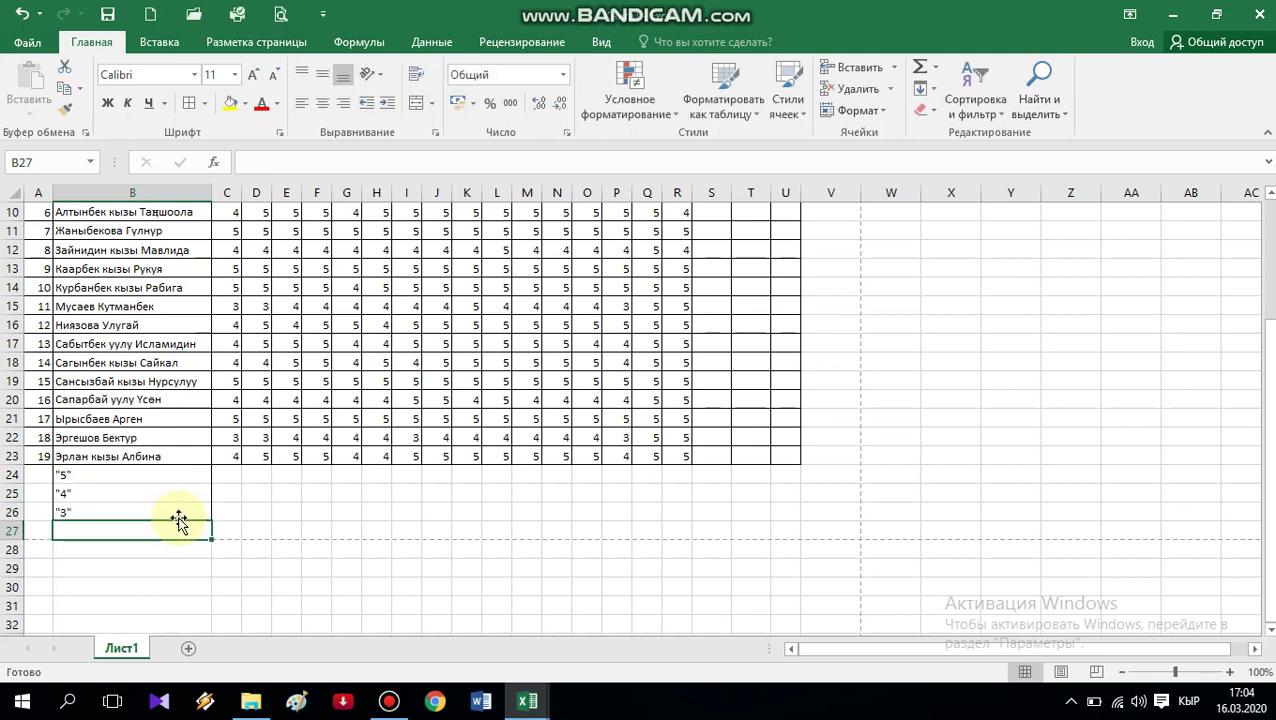
{"action": "type", "text": "\"2"}
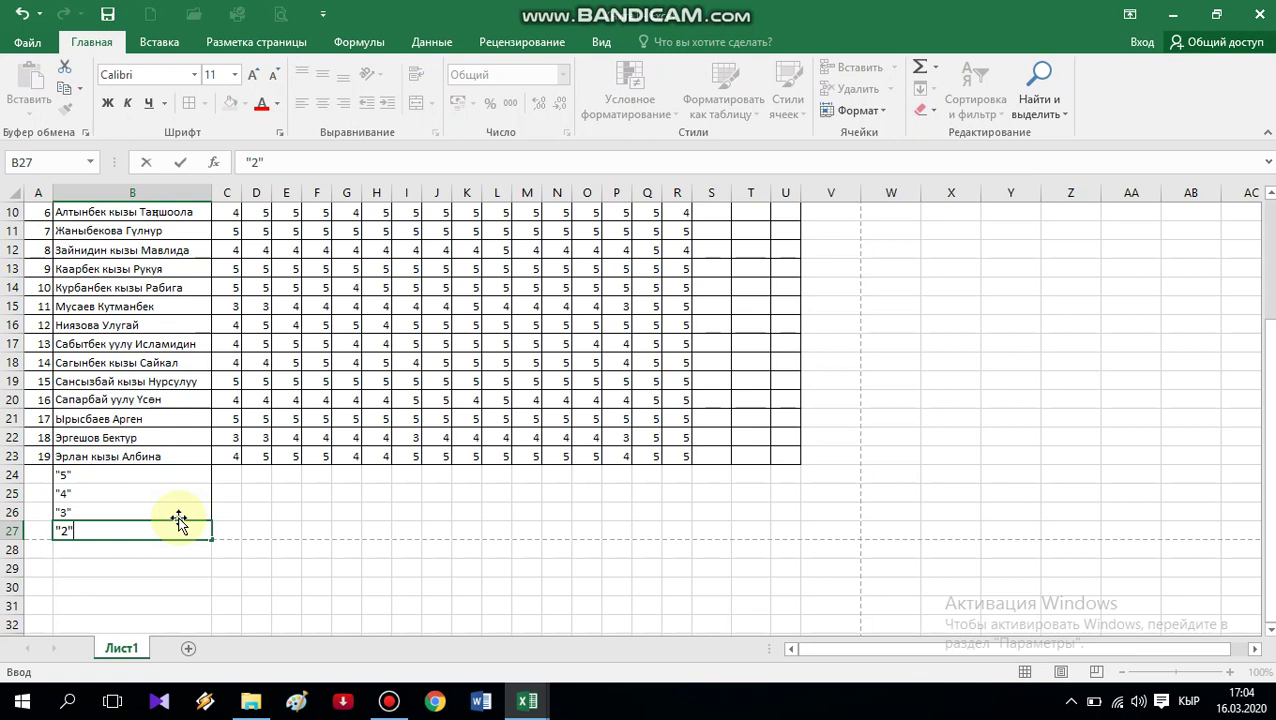
{"action": "key", "text": "Return"}
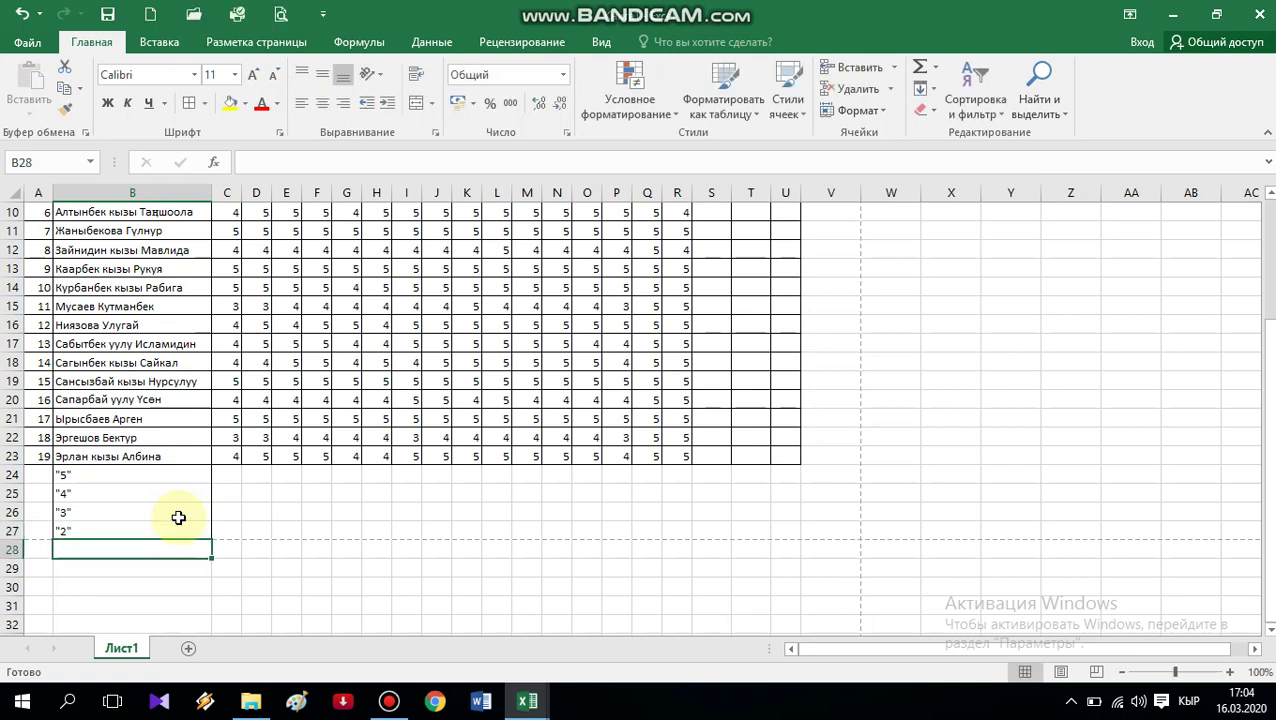
Enter Билим сапаты and Жетишүүсү in B28 and B29
{"action": "type", "text": "Били"}
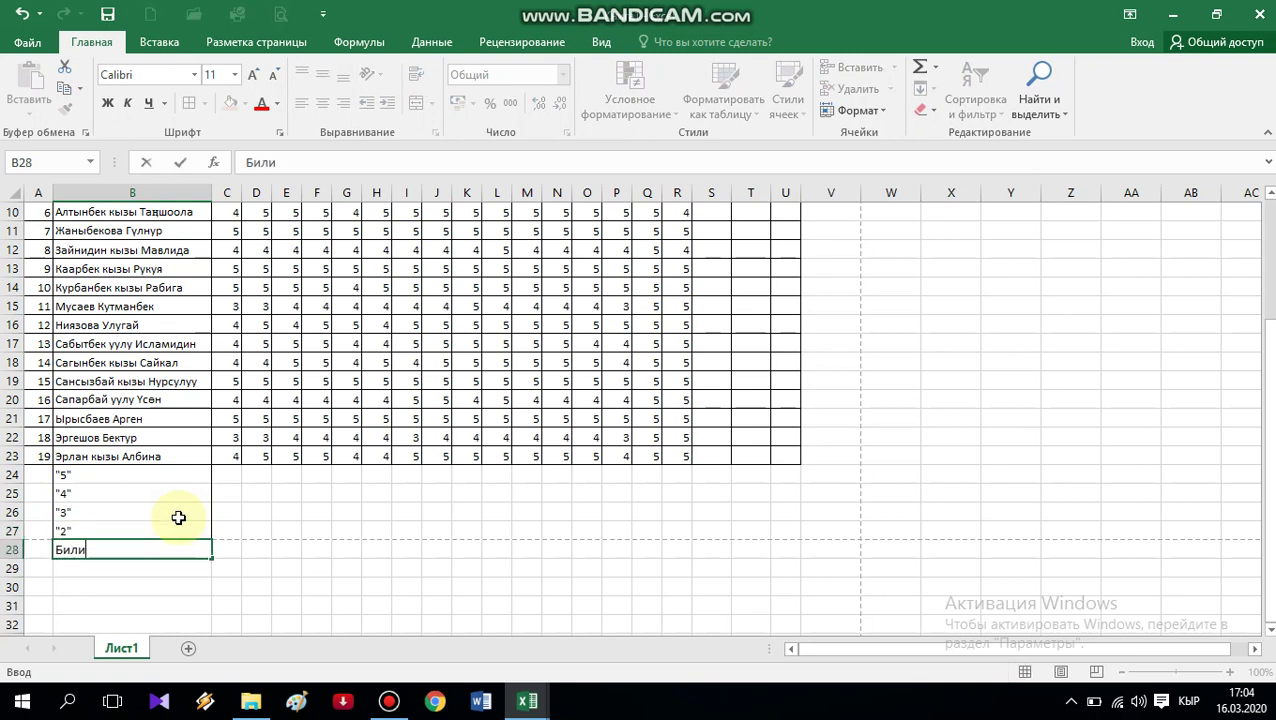
{"action": "type", "text": "м сапаты"}
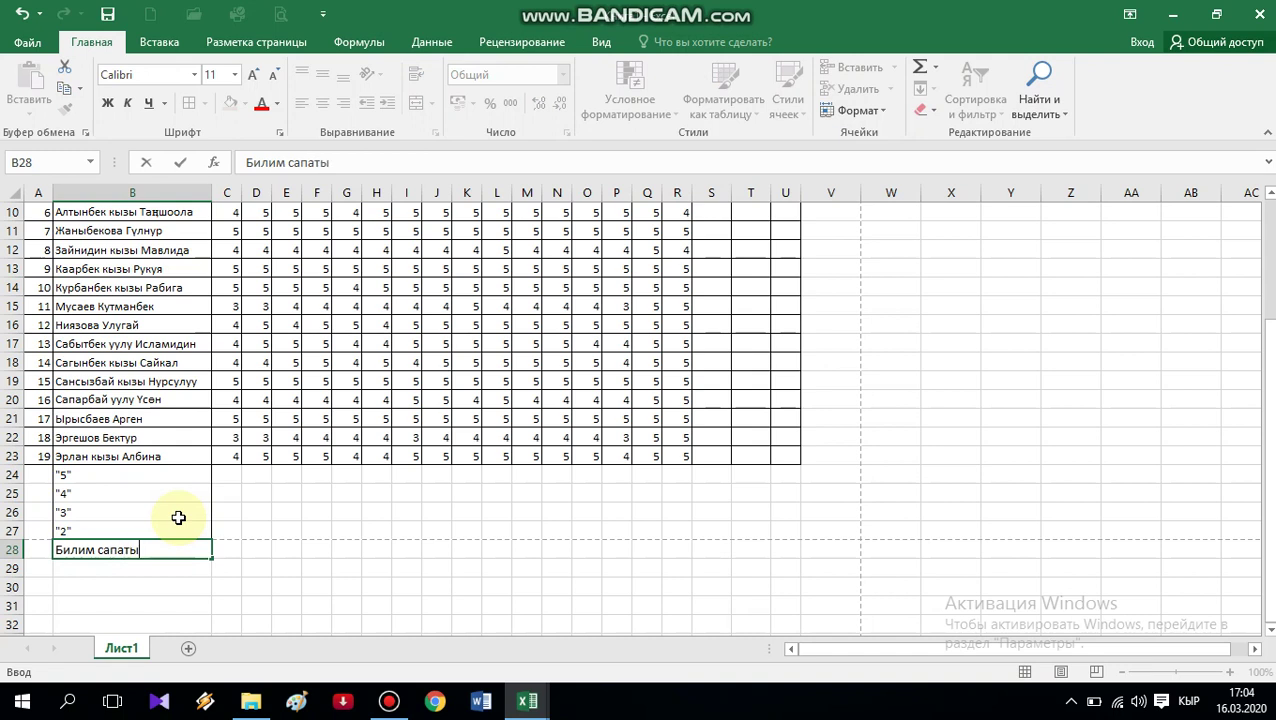
{"action": "key", "text": "Return"}
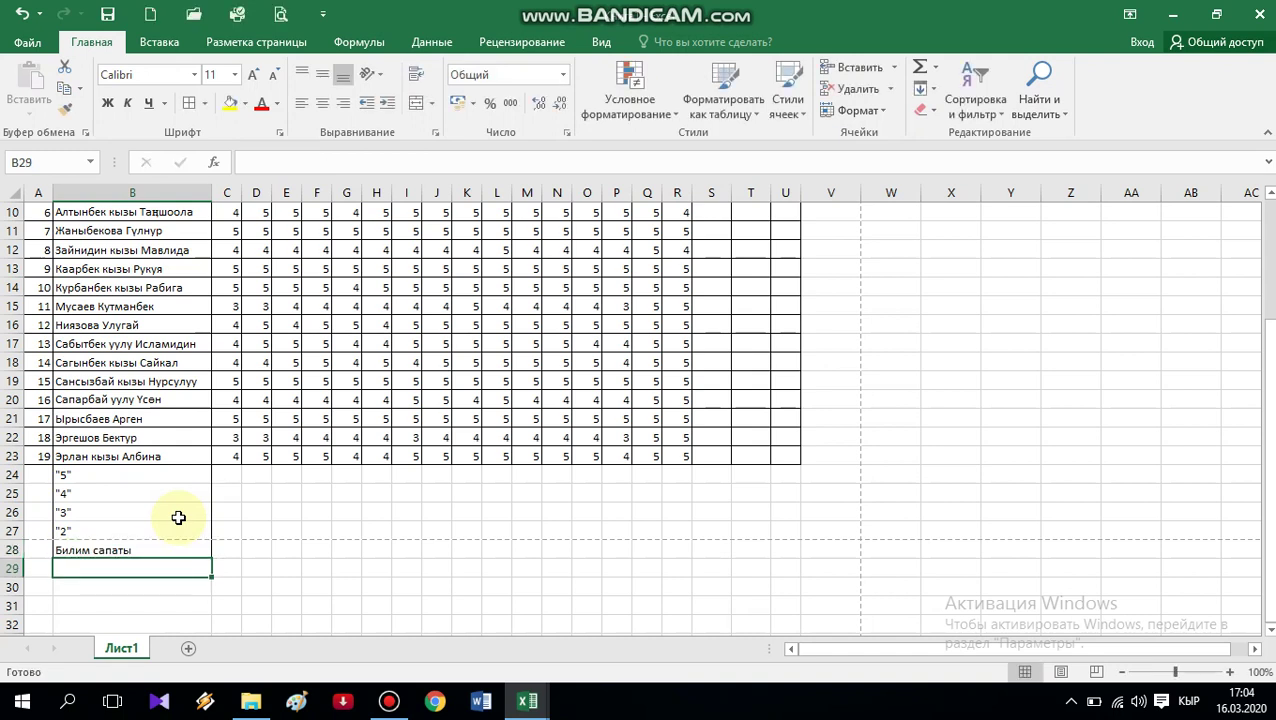
{"action": "type", "text": "Жет"}
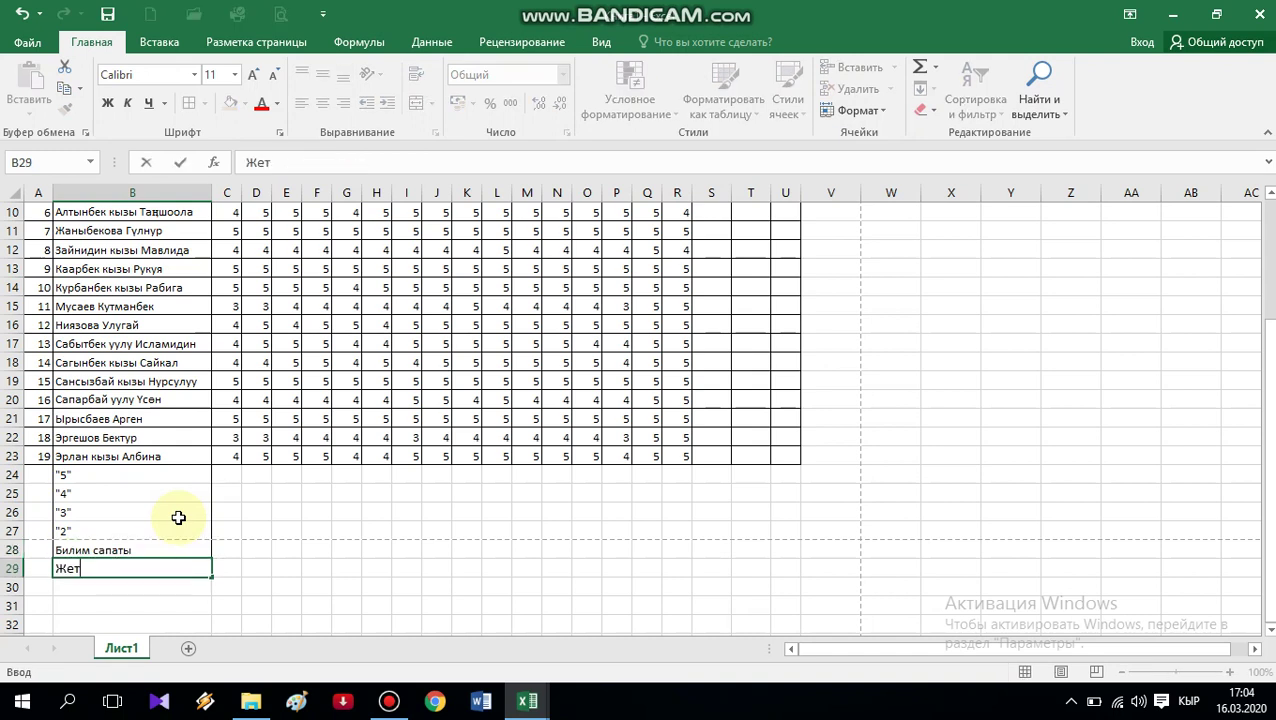
{"action": "type", "text": "ишүү"}
{"action": "type", "text": "сү"}
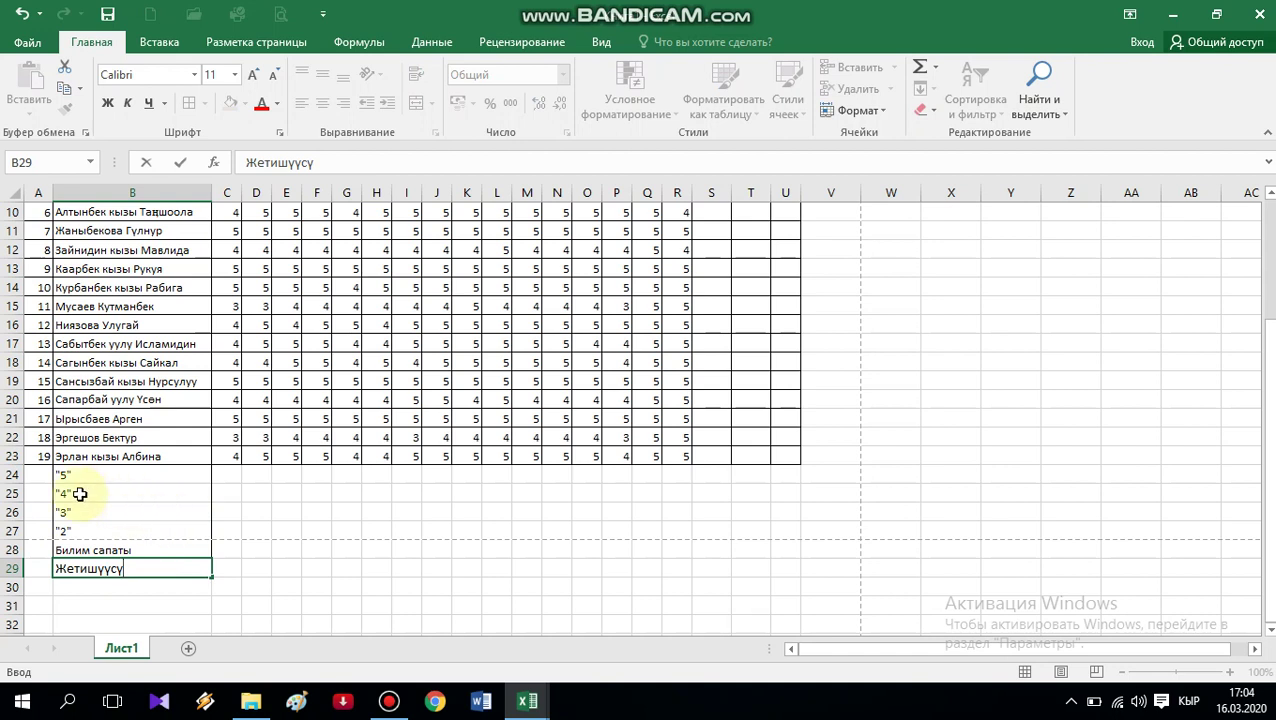
{"action": "left_click", "coordinate": [230, 493]}
Apply All Borders to the summary range A24:U29
{"action": "left_click_drag", "start_coordinate": [31, 474], "coordinate": [266, 563]}
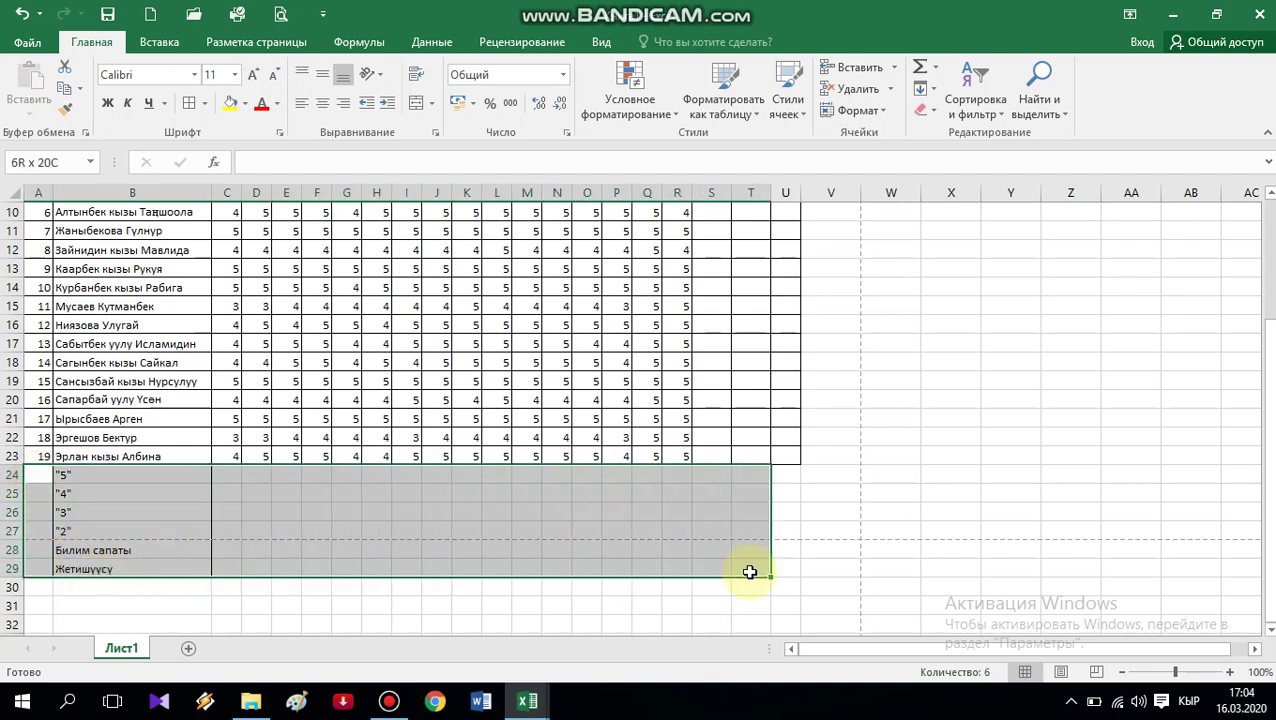
{"action": "left_click_drag", "start_coordinate": [266, 563], "coordinate": [786, 569]}
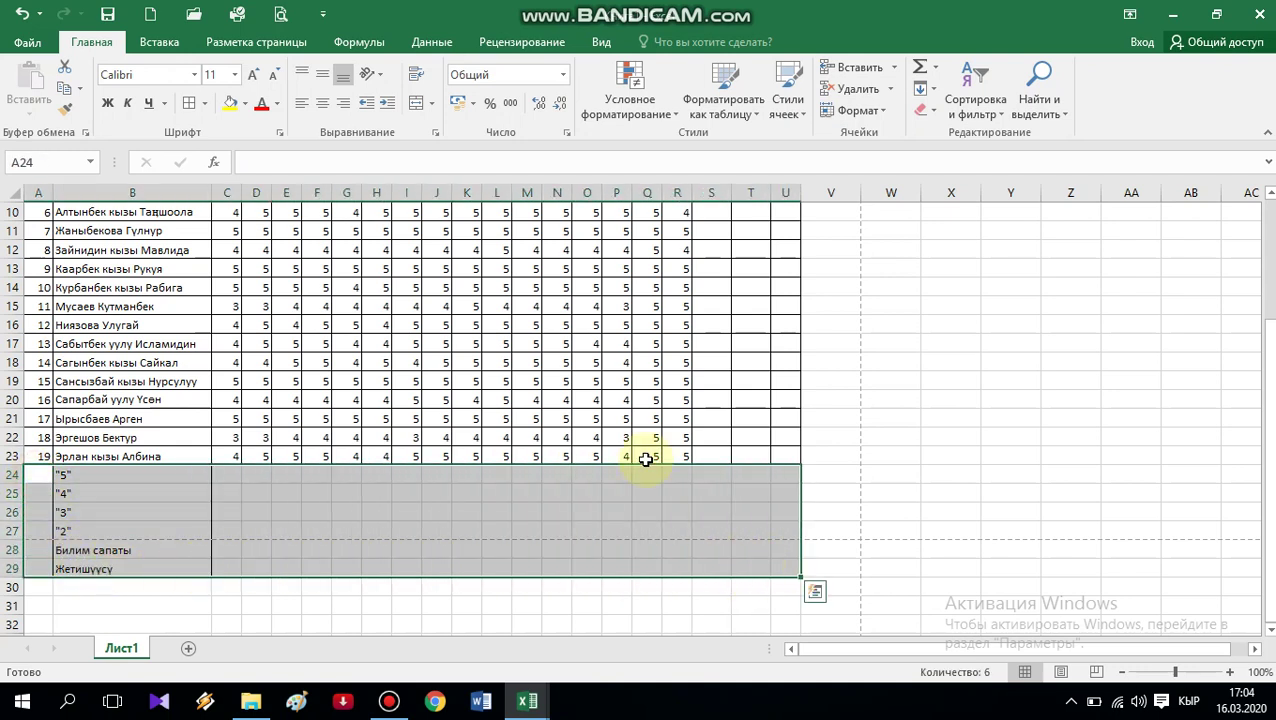
{"action": "left_click", "coordinate": [188, 105]}
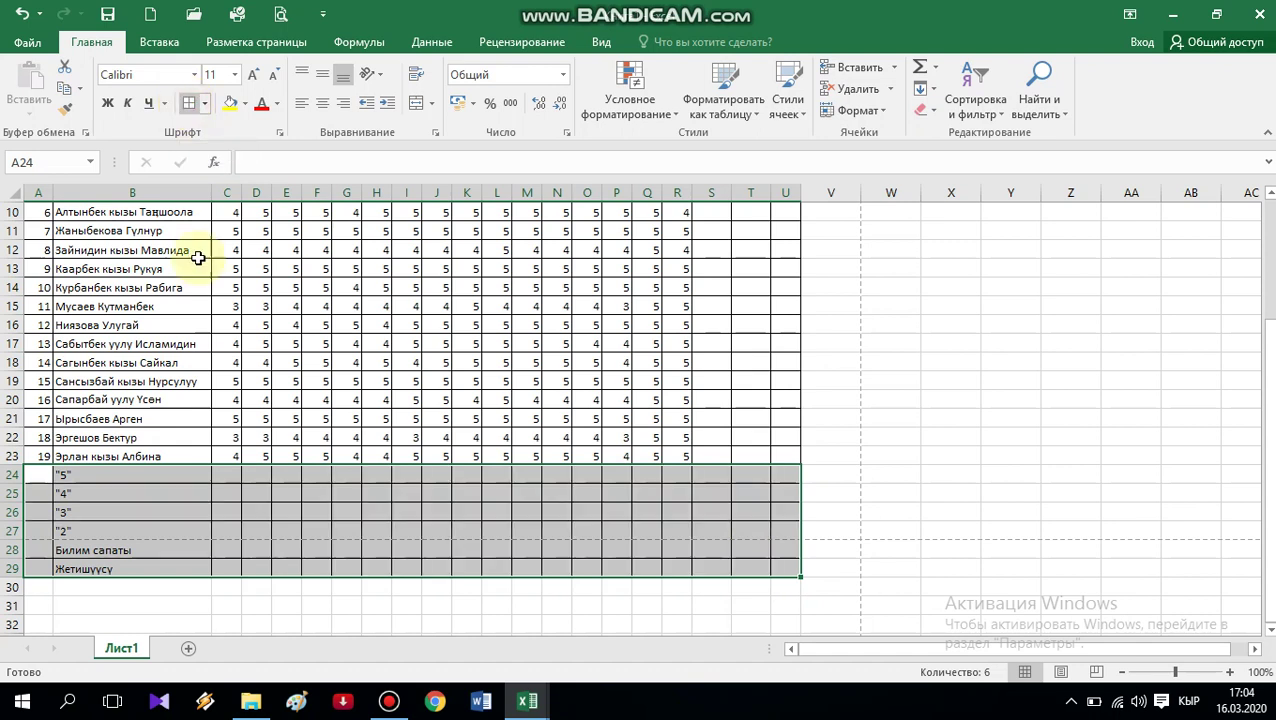
Make the summary labels in B24:B29 bold
{"action": "left_click", "coordinate": [84, 476]}
{"action": "left_click_drag", "start_coordinate": [84, 476], "coordinate": [92, 551]}
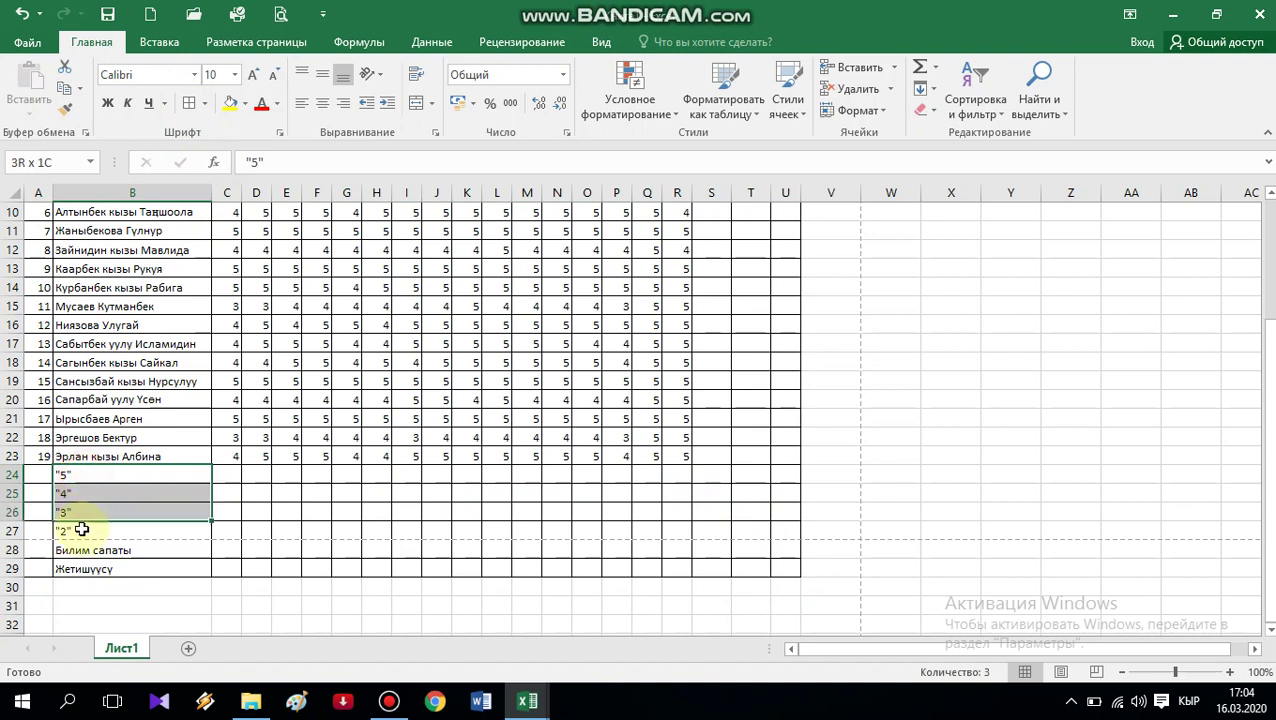
{"action": "left_click", "coordinate": [107, 103]}
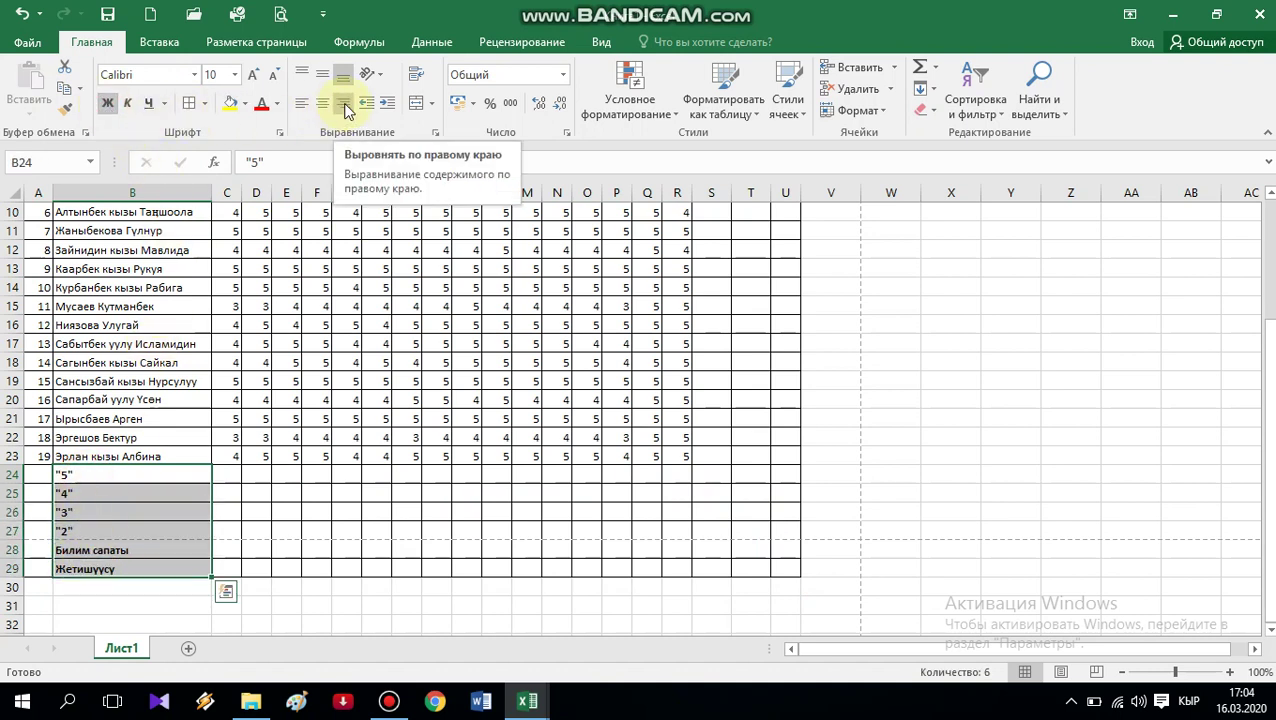